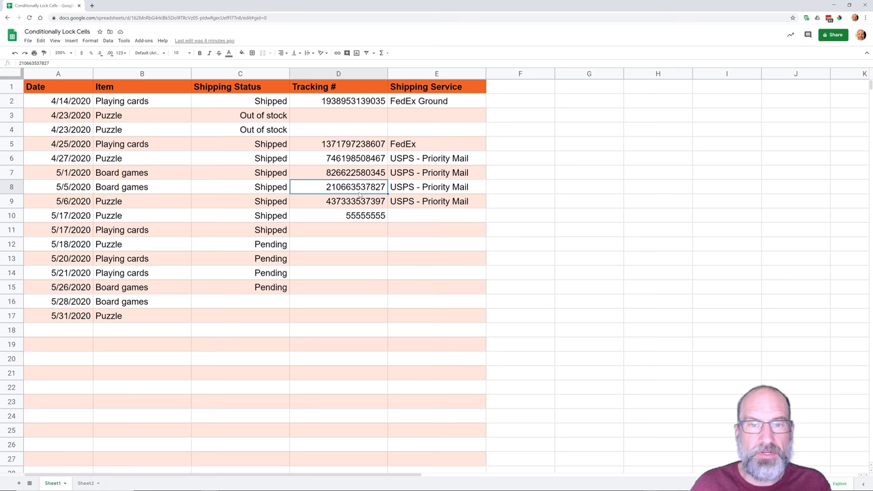
- Review the shipping log's dates, items, statuses (Shipped, Out of stock, Pending, blank) and tracking numbers
{"action": "key", "text": "Up"}
{"action": "key", "text": "Up"}
{"action": "key", "text": "Up"}
{"action": "key", "text": "Up"}
{"action": "key", "text": "Up"}
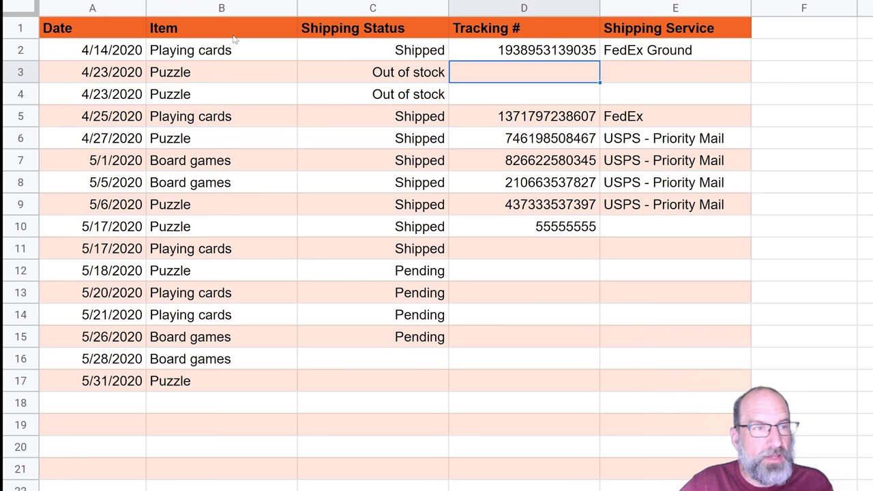
{"action": "left_click", "coordinate": [139, 58]}
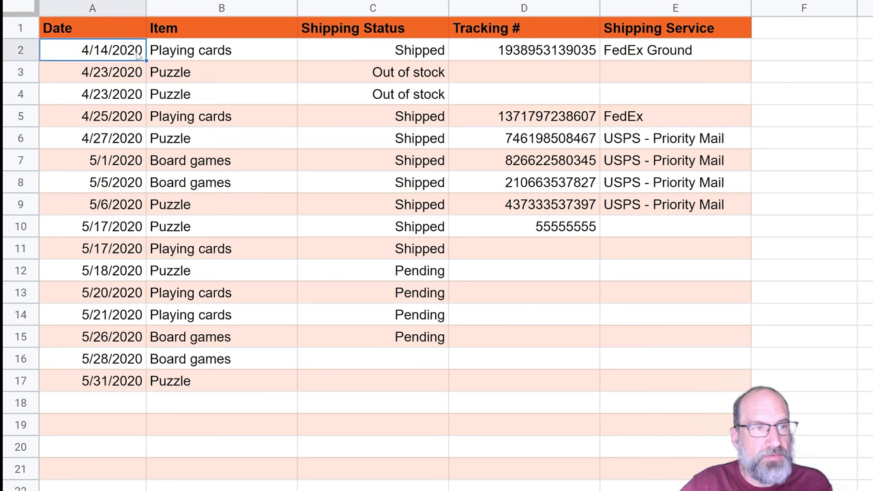
{"action": "left_click", "coordinate": [191, 56]}
{"action": "left_click", "coordinate": [335, 51]}
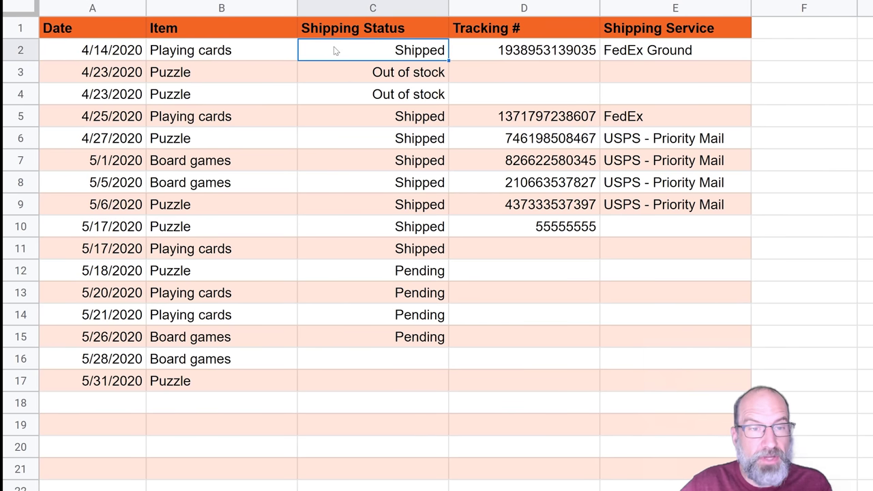
{"action": "left_click", "coordinate": [341, 74]}
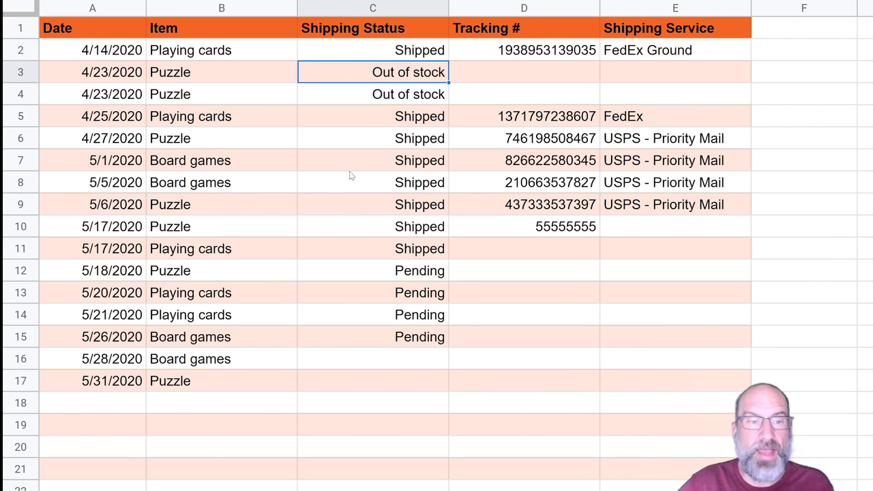
{"action": "left_click", "coordinate": [364, 271]}
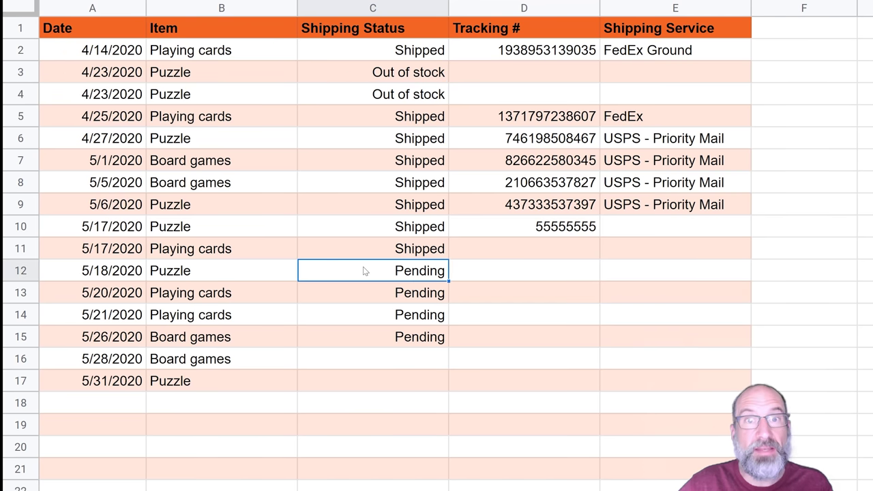
{"action": "left_click", "coordinate": [368, 360]}
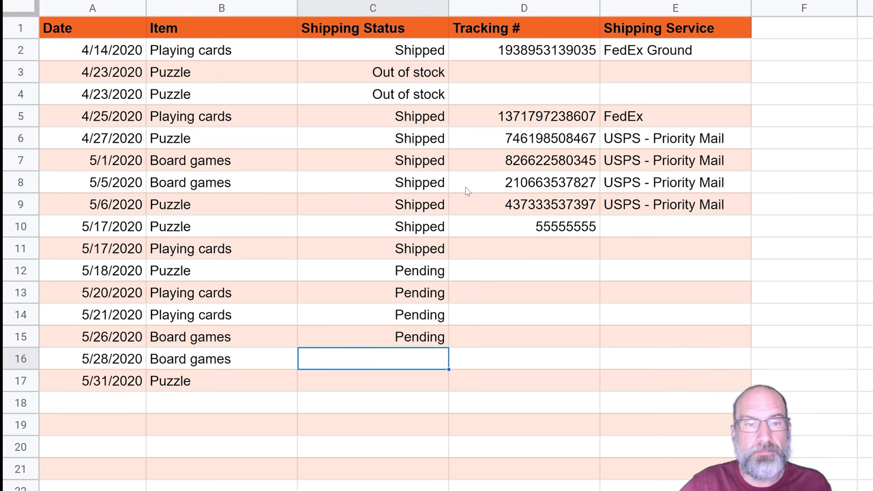
{"action": "left_click", "coordinate": [495, 54]}
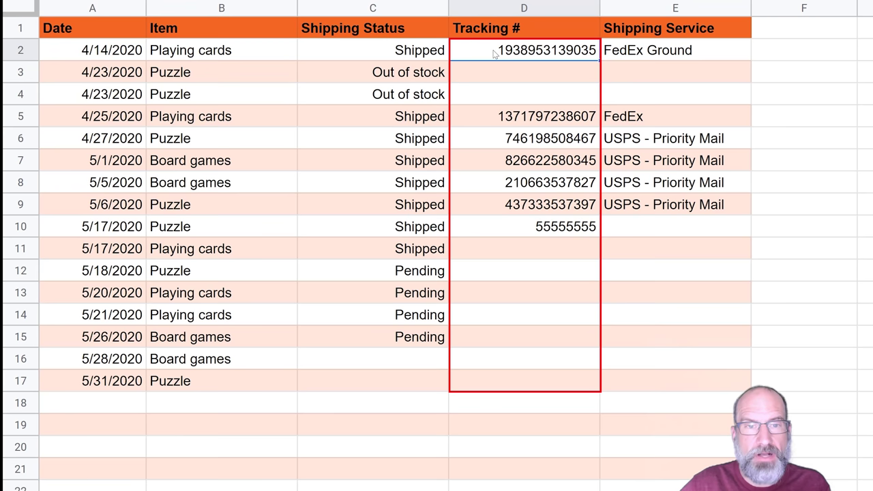
{"action": "key", "text": "Tab"}
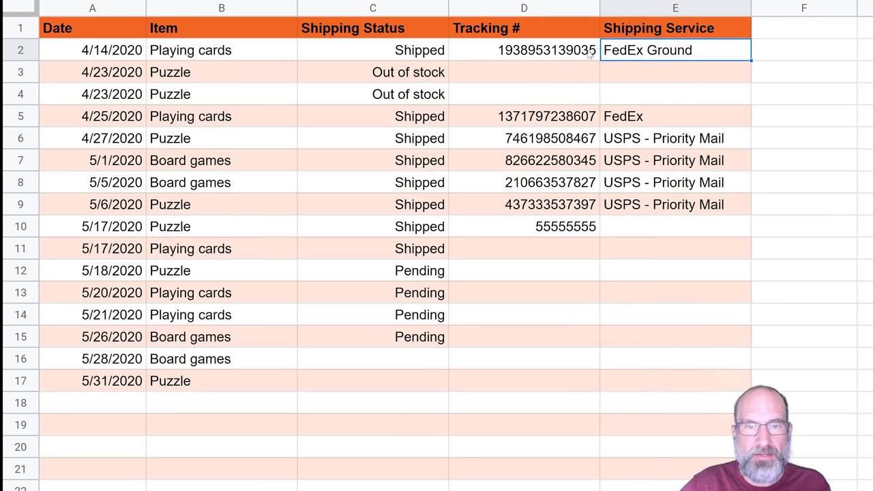
{"action": "left_click", "coordinate": [586, 54]}
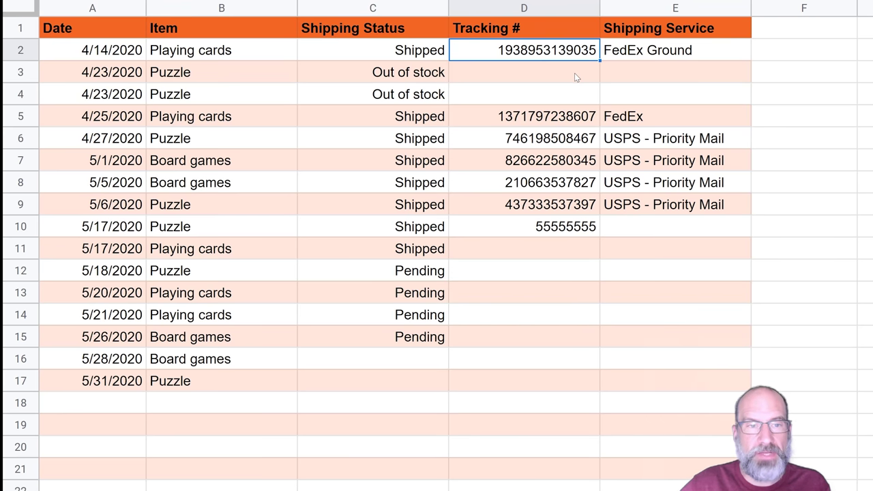
- Enter a trial tracking number 8845 in D3, then clear it again
{"action": "left_click", "coordinate": [574, 77]}
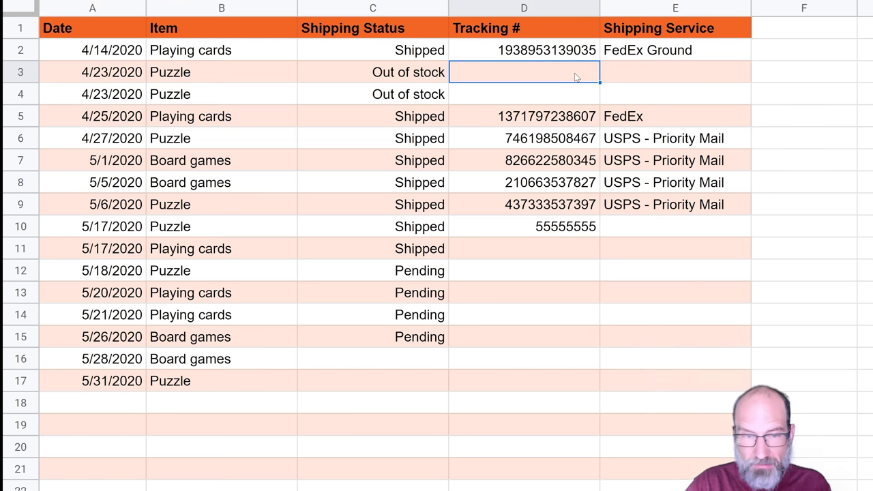
{"action": "type", "text": "8845"}
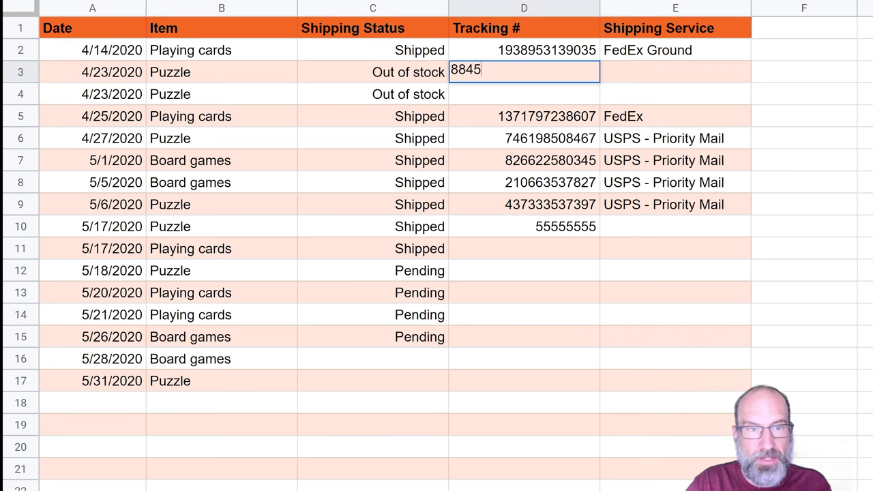
{"action": "key", "text": "Return"}
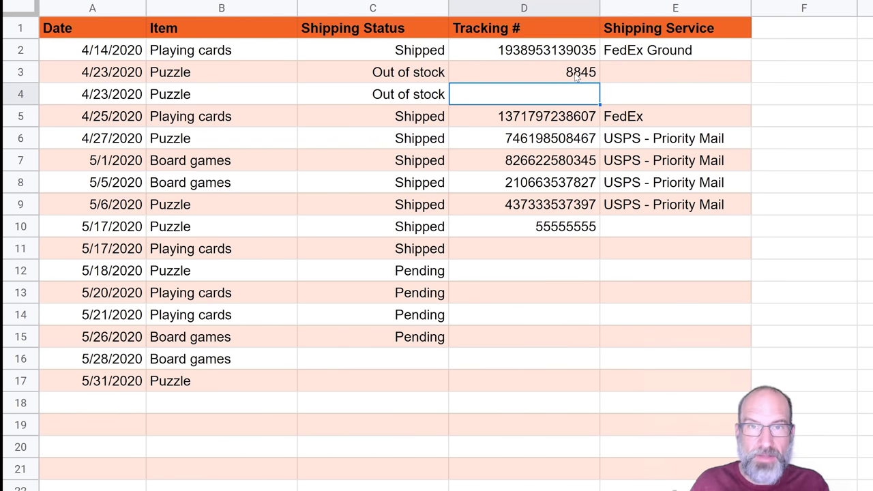
{"action": "left_click", "coordinate": [575, 78]}
{"action": "key", "text": "Delete"}
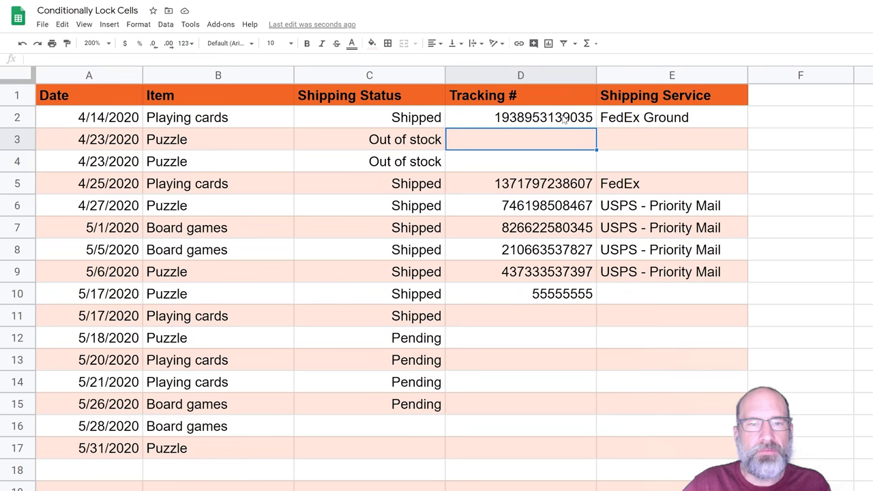
- Select D2:D17 and begin a 'Custom formula is' validation rule, entering '='
{"action": "left_click", "coordinate": [566, 65]}
{"action": "left_click_drag", "start_coordinate": [565, 119], "coordinate": [515, 448]}
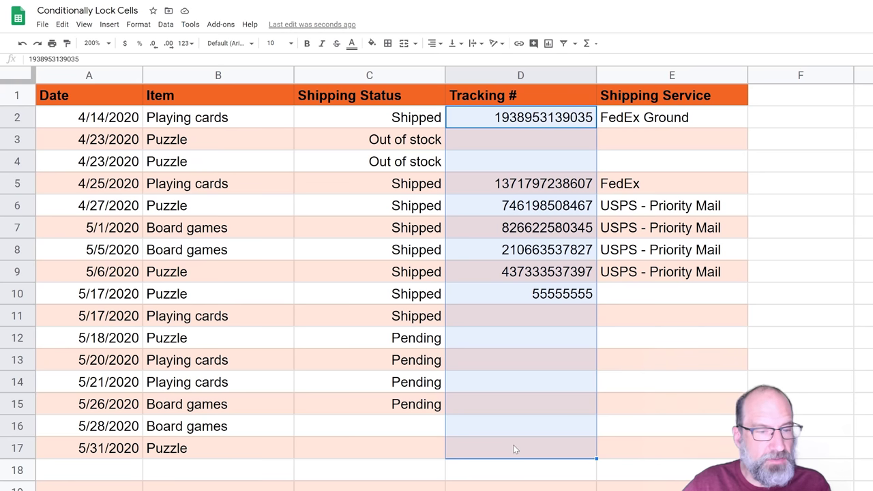
{"action": "left_click", "coordinate": [168, 26]}
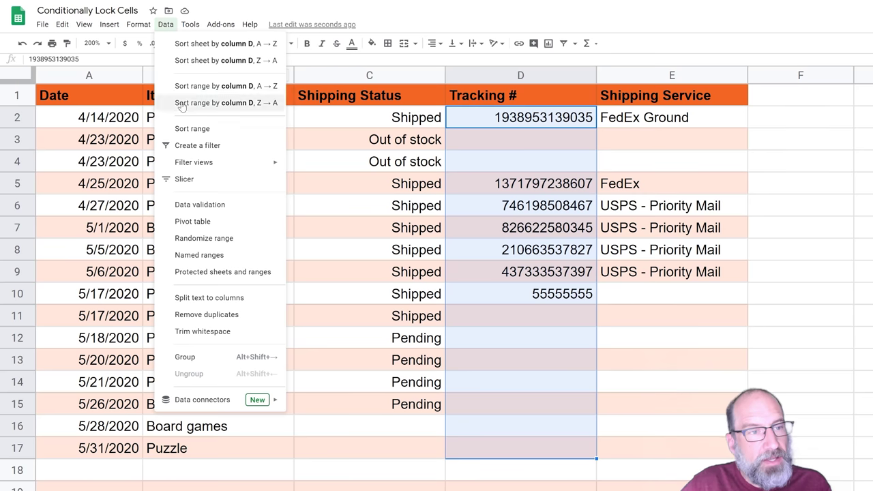
{"action": "left_click", "coordinate": [179, 205]}
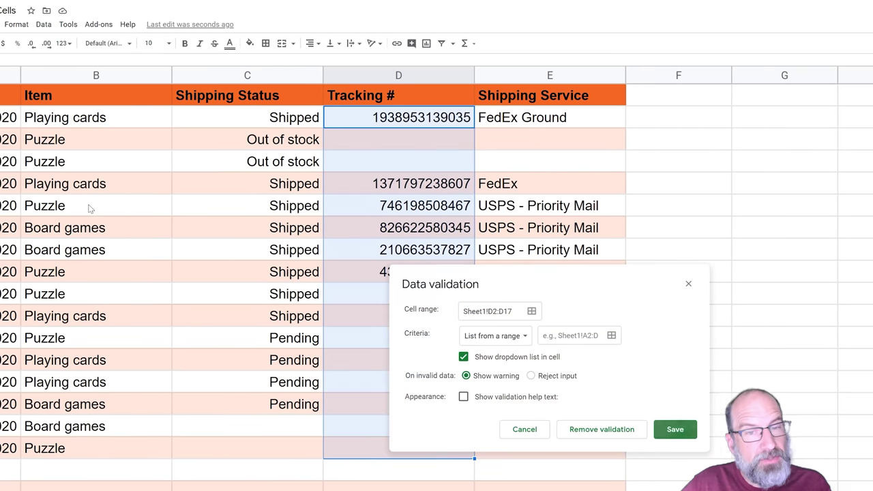
{"action": "left_click", "coordinate": [484, 336]}
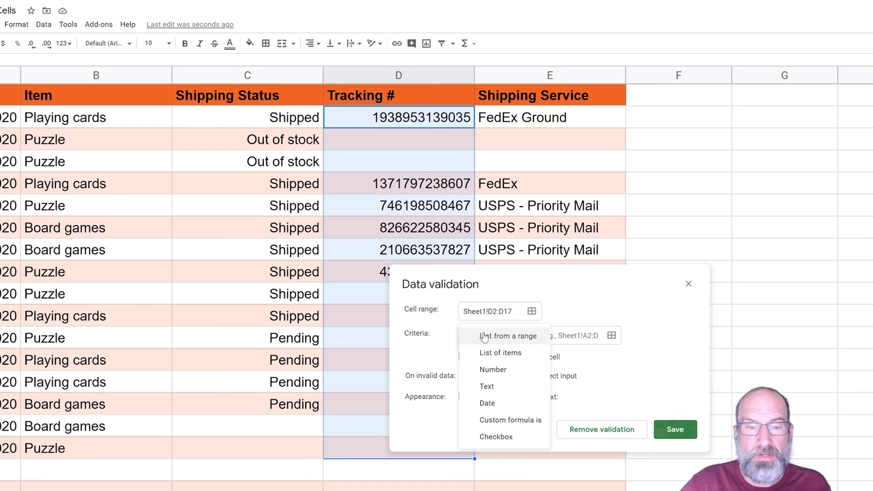
{"action": "left_click", "coordinate": [501, 420]}
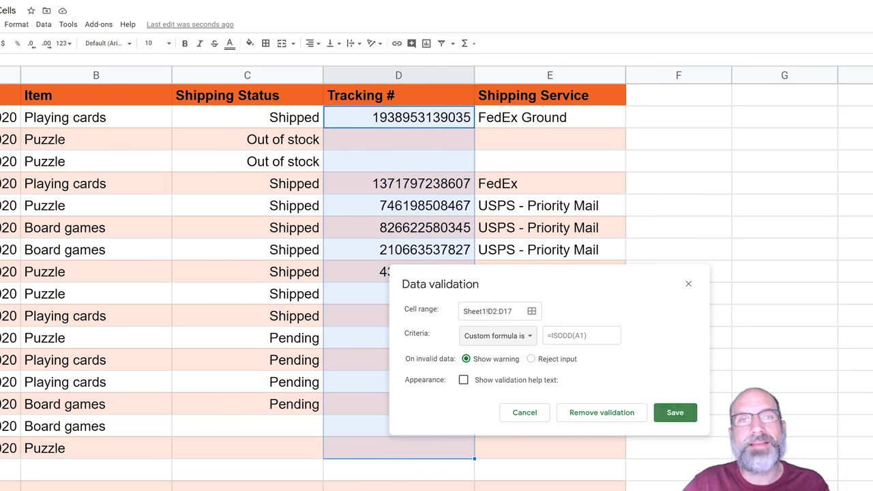
{"action": "left_click", "coordinate": [548, 336]}
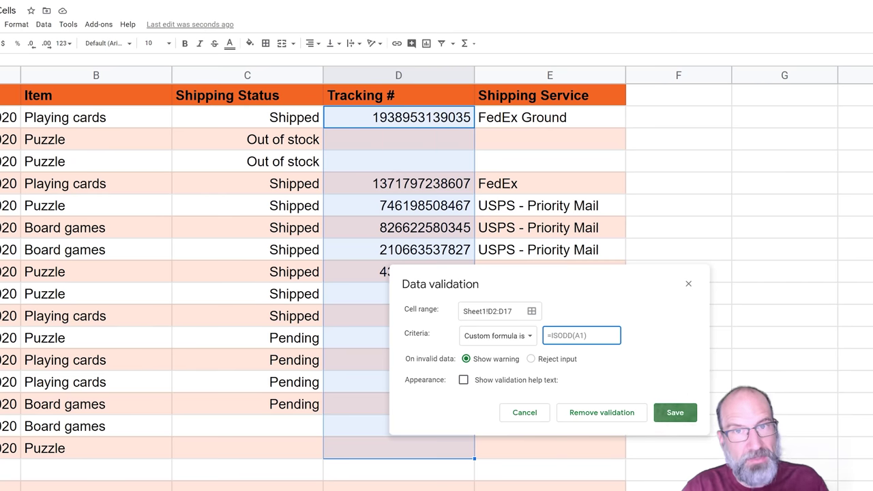
{"action": "type", "text": "="}
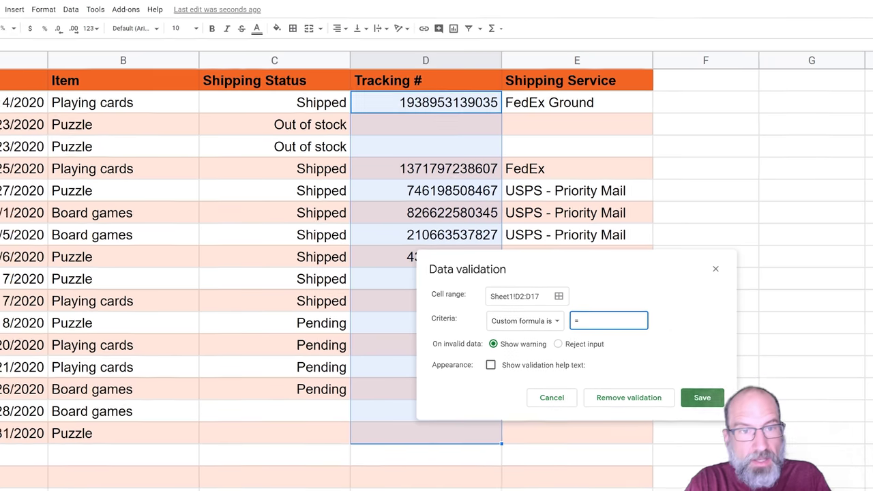
- Complete the formula as =C2="Shipped", set Reject input, and save the rule
{"action": "type", "text": "C2"}
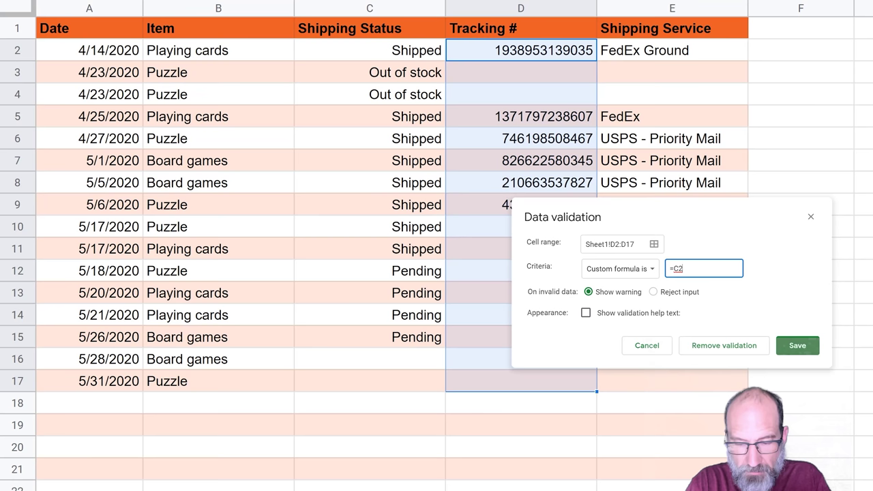
{"action": "type", "text": "="}
{"action": "type", "text": "\"S"}
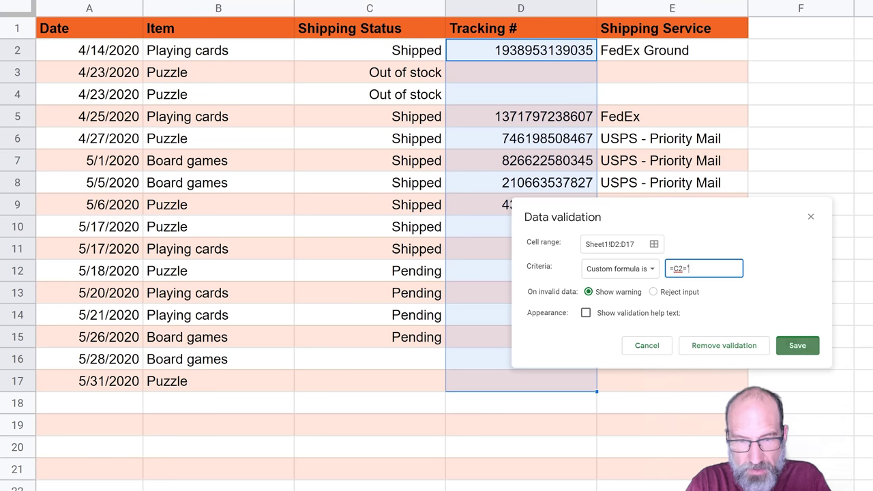
{"action": "type", "text": "h"}
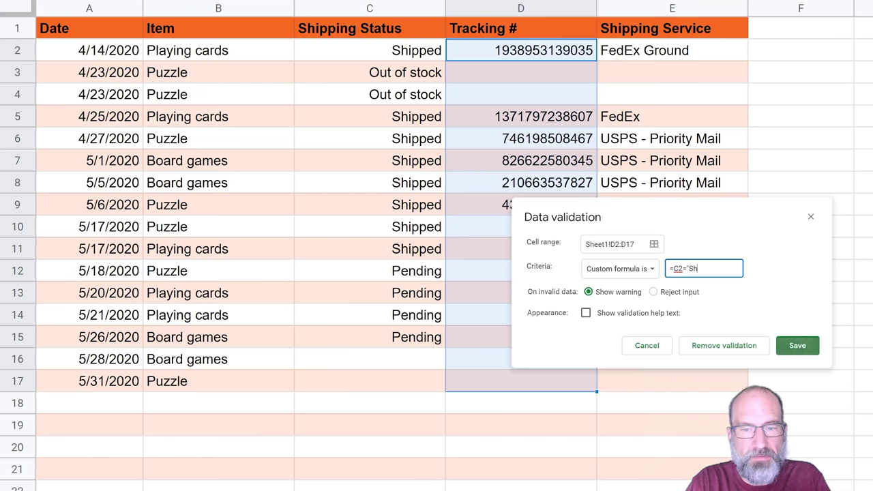
{"action": "type", "text": "ipped\""}
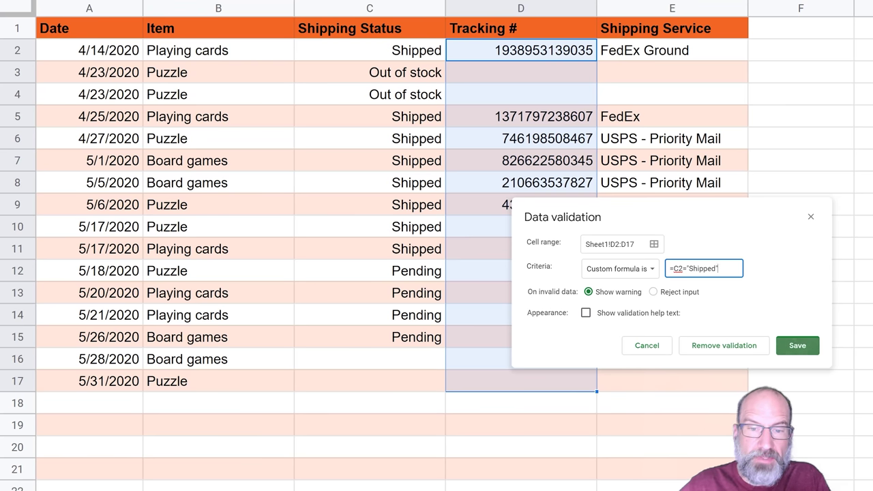
{"action": "left_click", "coordinate": [654, 292]}
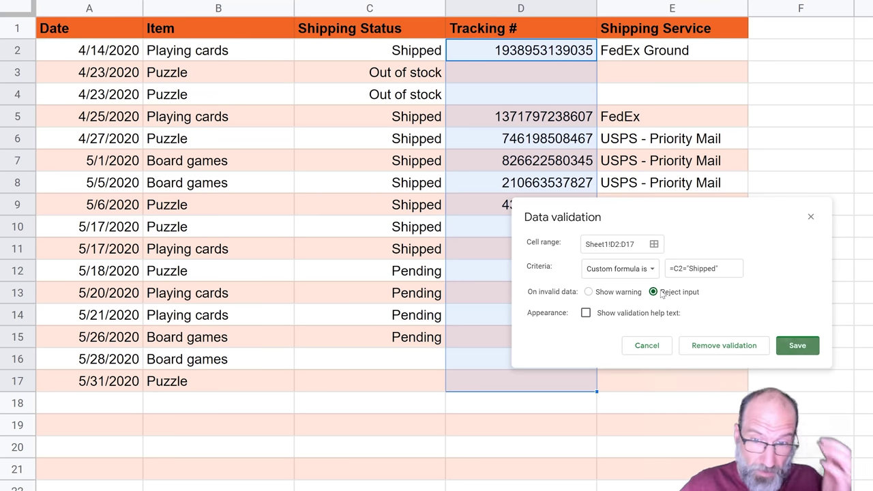
{"action": "left_click", "coordinate": [806, 345]}
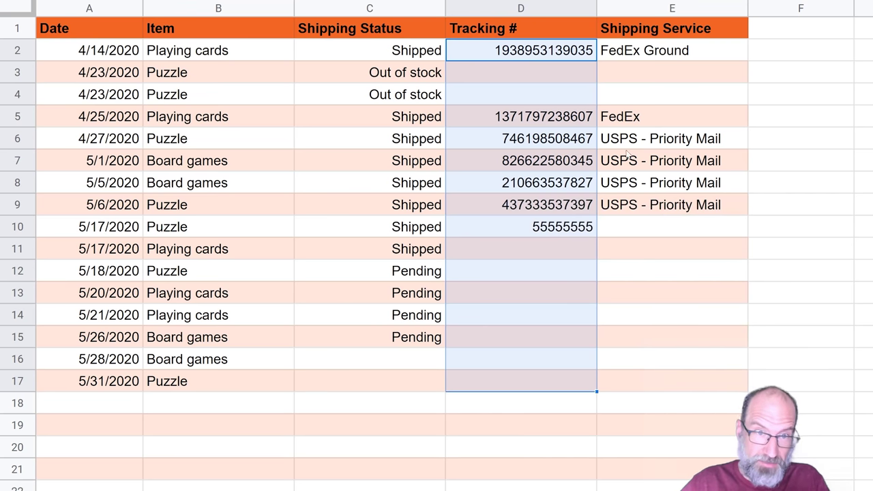
- Try entering 444552 in D3 and dismiss the validation rejection message
{"action": "left_click", "coordinate": [561, 73]}
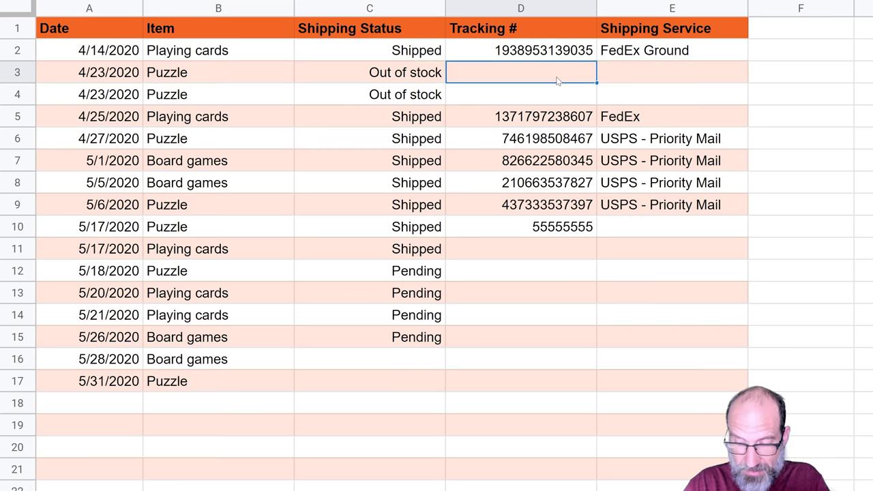
{"action": "type", "text": "444552"}
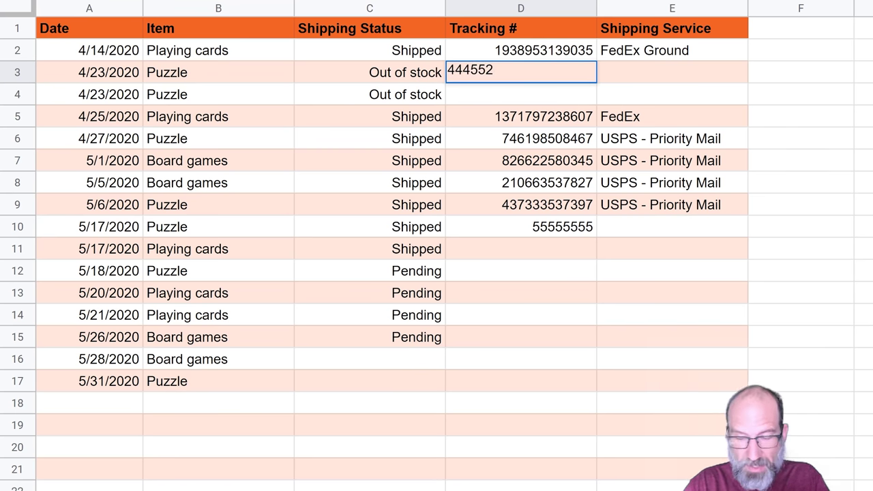
{"action": "key", "text": "Return"}
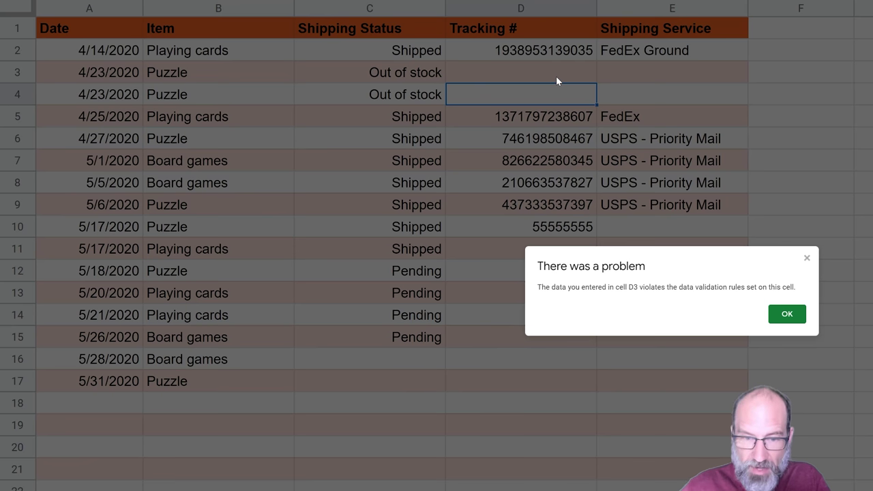
{"action": "left_click", "coordinate": [786, 315]}
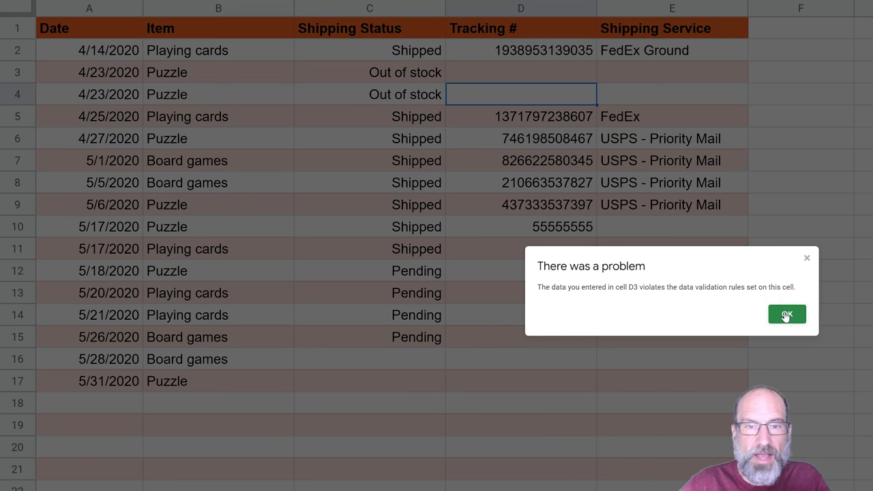
{"action": "left_click", "coordinate": [785, 315]}
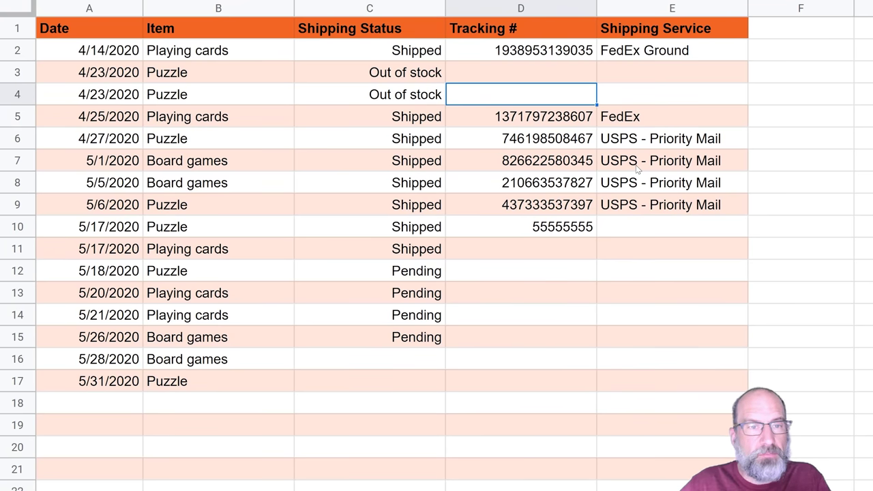
- Remove the existing validation from D2:E17 and reopen the data validation settings
{"action": "left_click", "coordinate": [530, 54]}
{"action": "left_click_drag", "start_coordinate": [530, 53], "coordinate": [603, 373]}
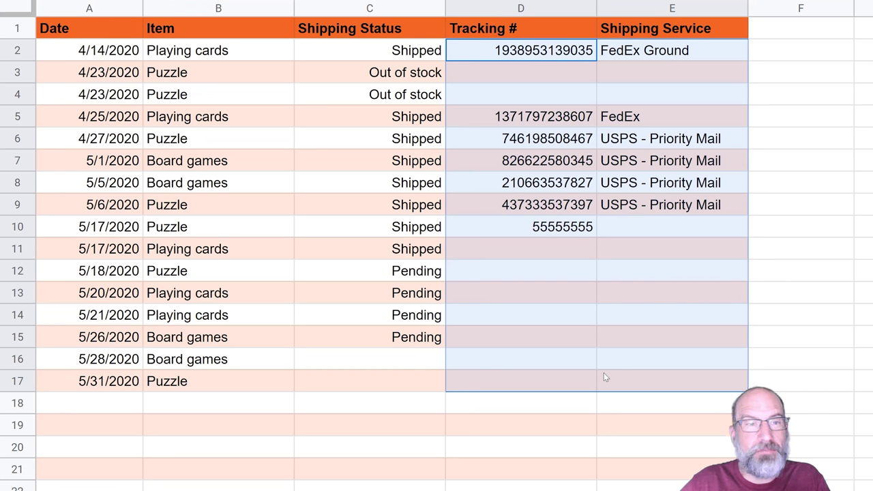
{"action": "left_click", "coordinate": [171, 1]}
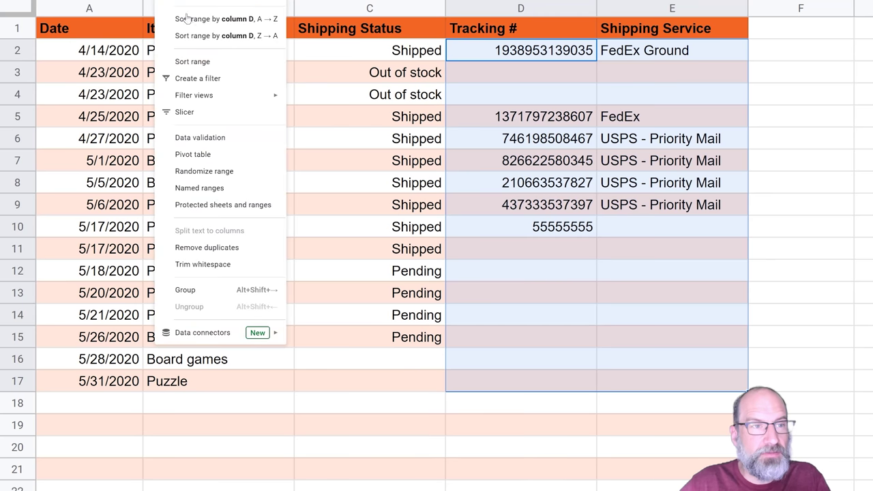
{"action": "left_click", "coordinate": [201, 139]}
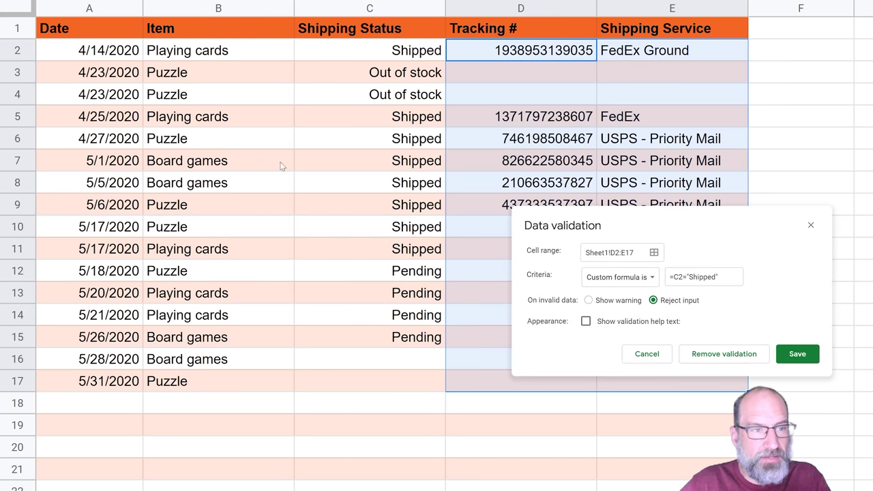
{"action": "left_click", "coordinate": [711, 354]}
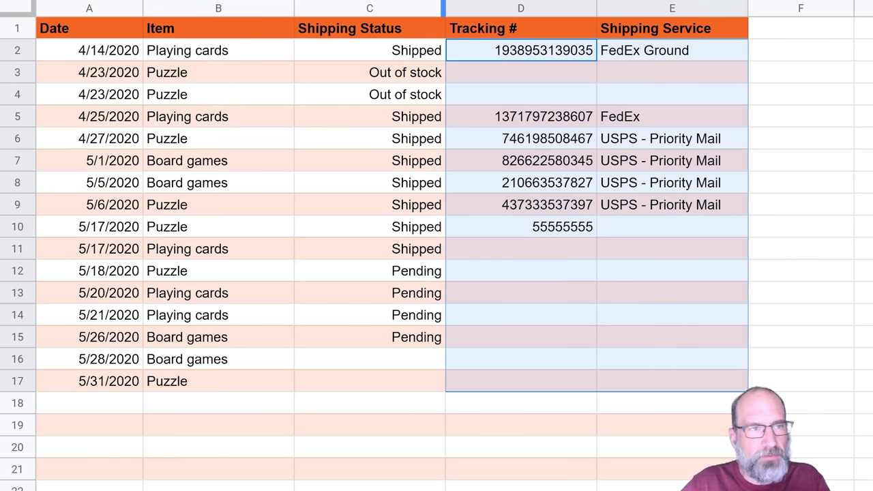
{"action": "left_click", "coordinate": [175, 2]}
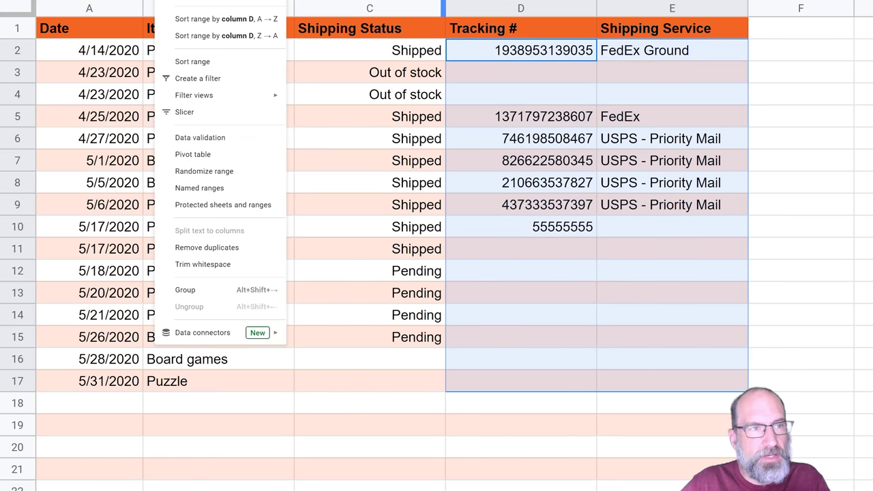
{"action": "left_click", "coordinate": [200, 138]}
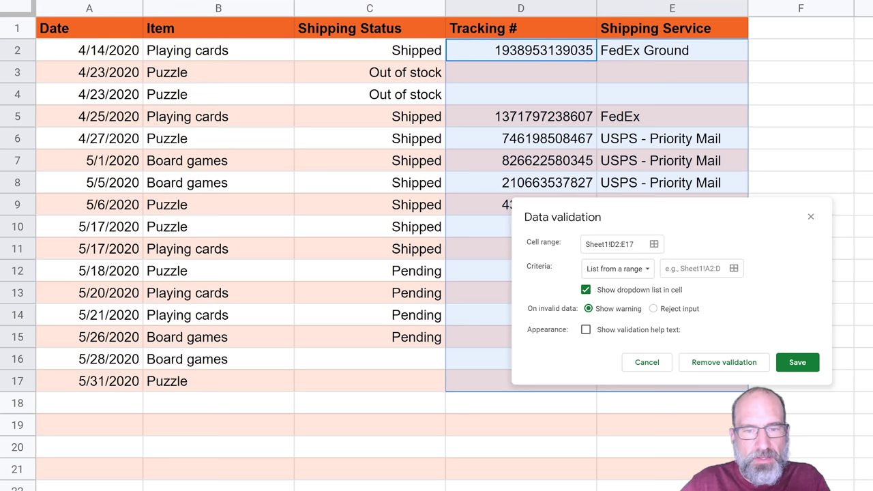
- Set the D2:E17 criterion to custom formula =$C2="Shipped" with Reject input
{"action": "left_click", "coordinate": [620, 269]}
{"action": "left_click", "coordinate": [625, 355]}
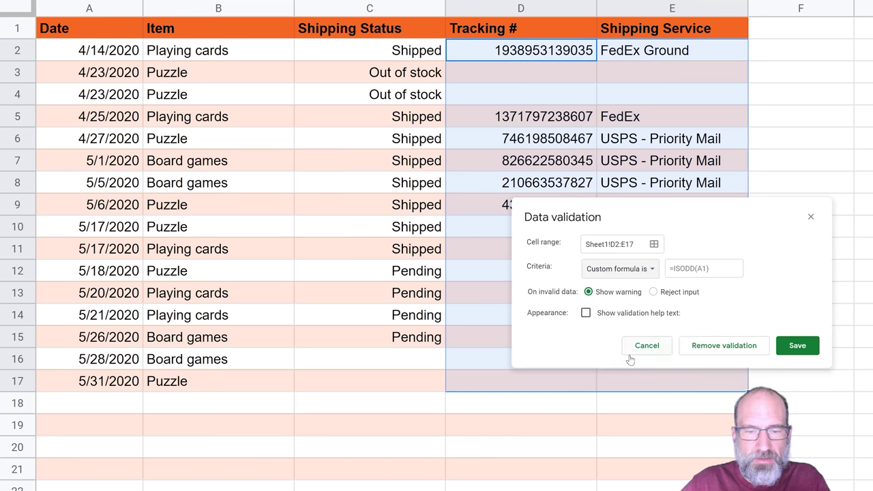
{"action": "left_click", "coordinate": [670, 268]}
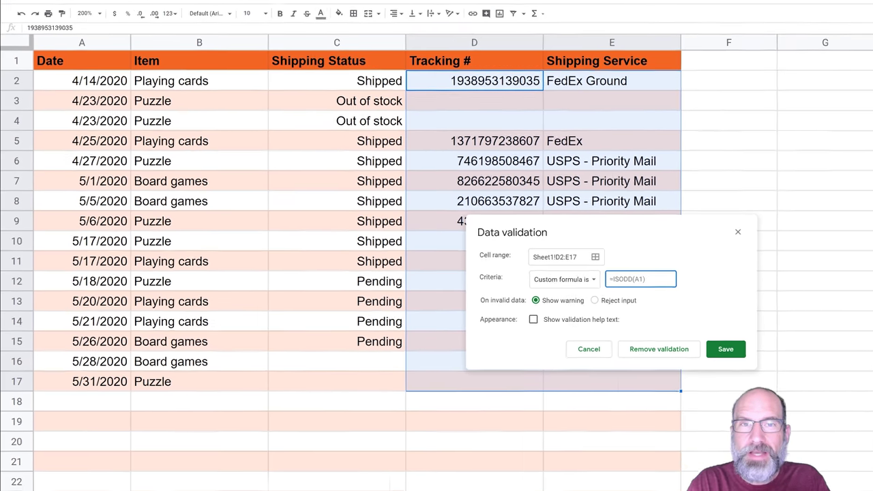
{"action": "type", "text": "="}
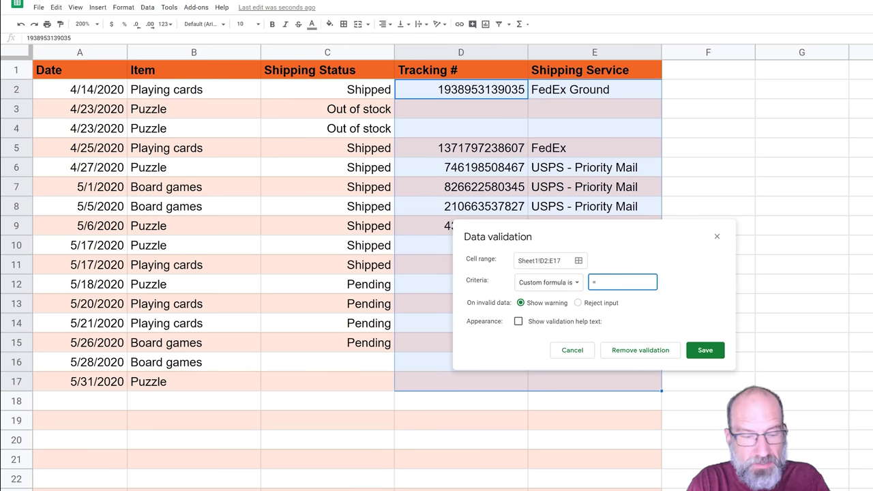
{"action": "type", "text": "$"}
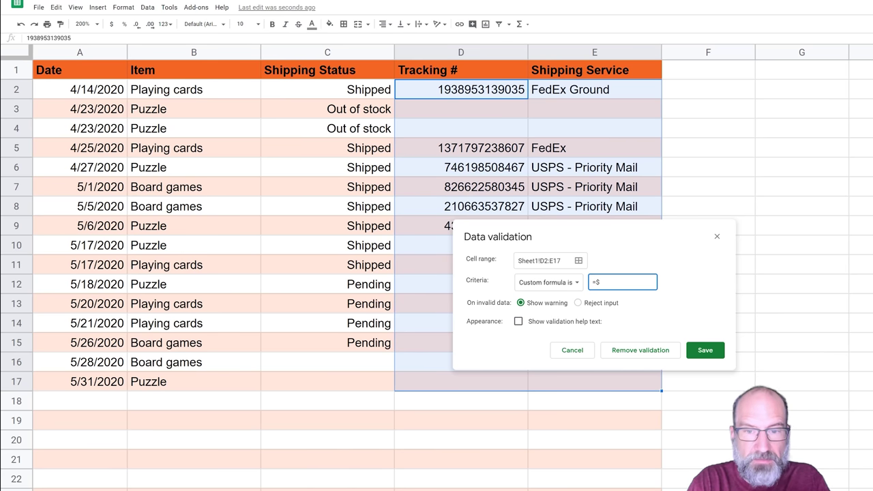
{"action": "type", "text": "C"}
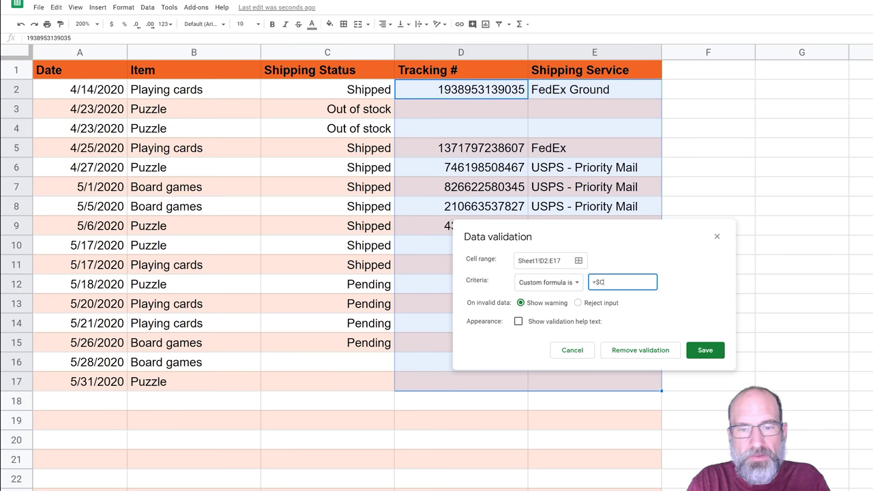
{"action": "type", "text": "2"}
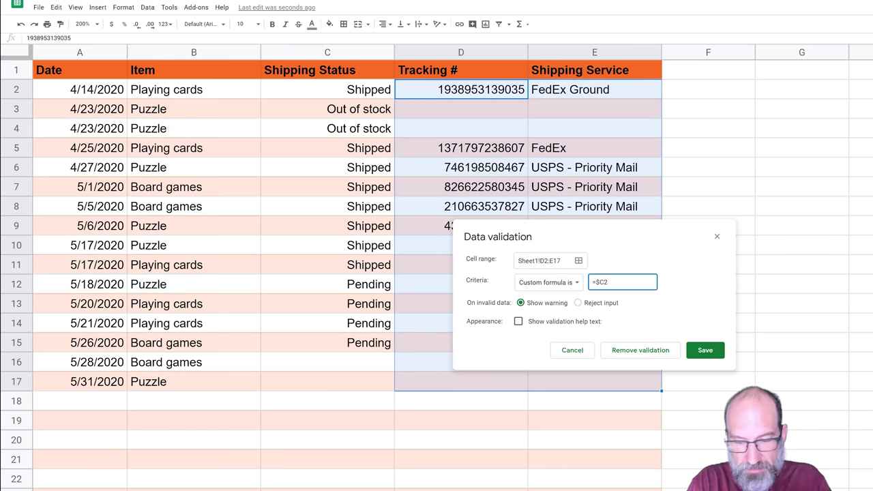
{"action": "type", "text": "=\""}
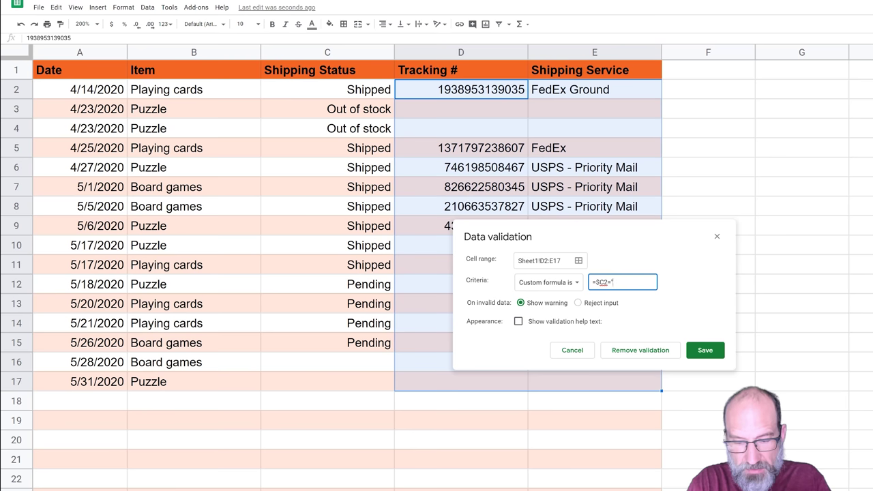
{"action": "type", "text": "Ship"}
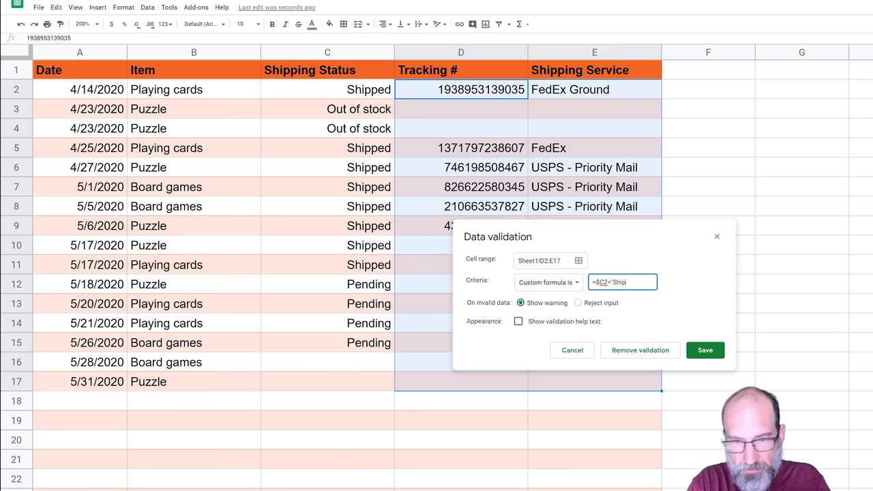
{"action": "left_click", "coordinate": [577, 303]}
{"action": "type", "text": "ped"}
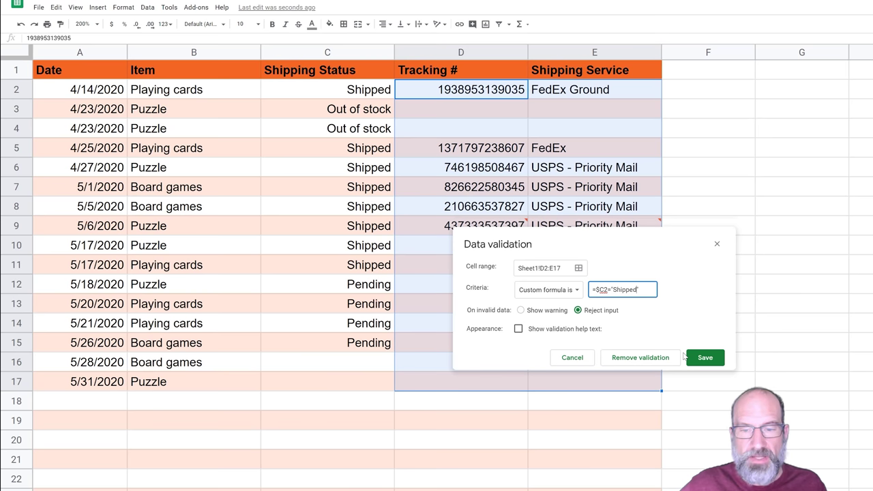
- Save the rule, then confirm UPS is rejected in E3 and dismiss the error
{"action": "left_click", "coordinate": [688, 357]}
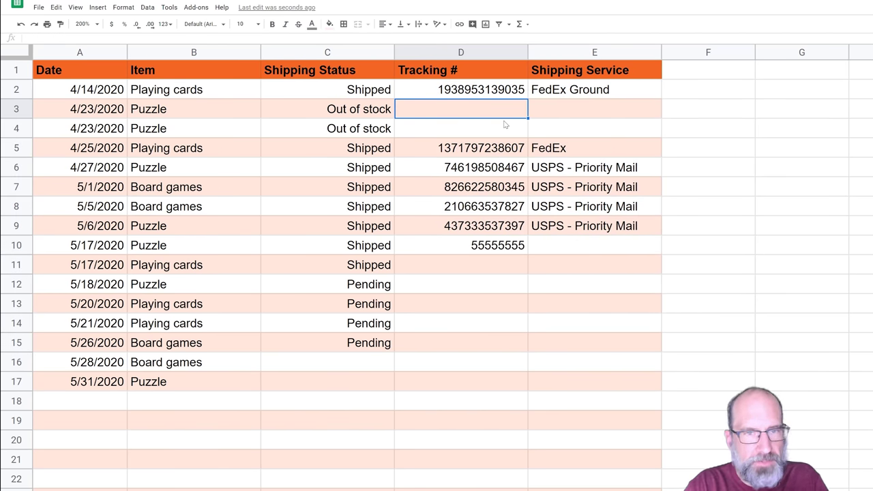
{"action": "key", "text": "Tab"}
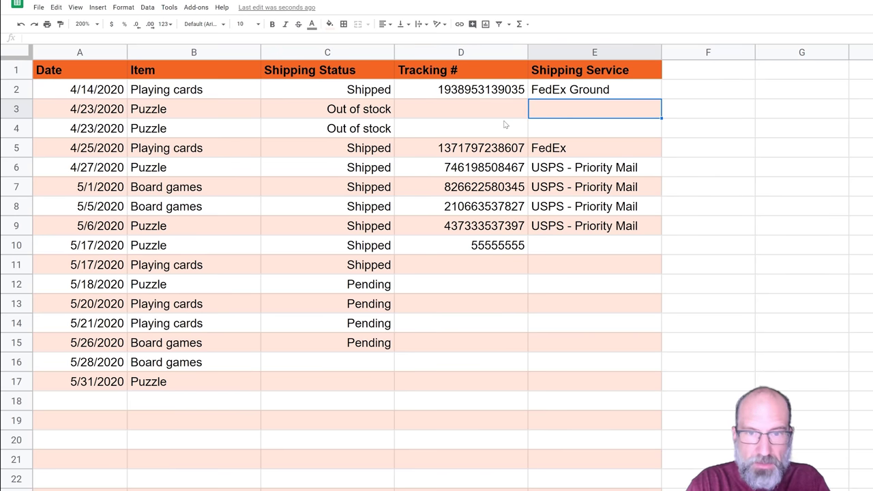
{"action": "type", "text": "UPS"}
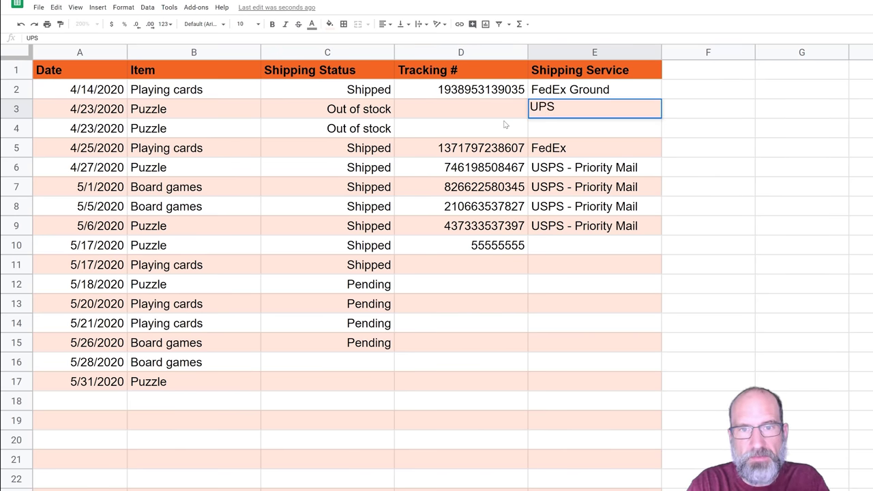
{"action": "key", "text": "Return"}
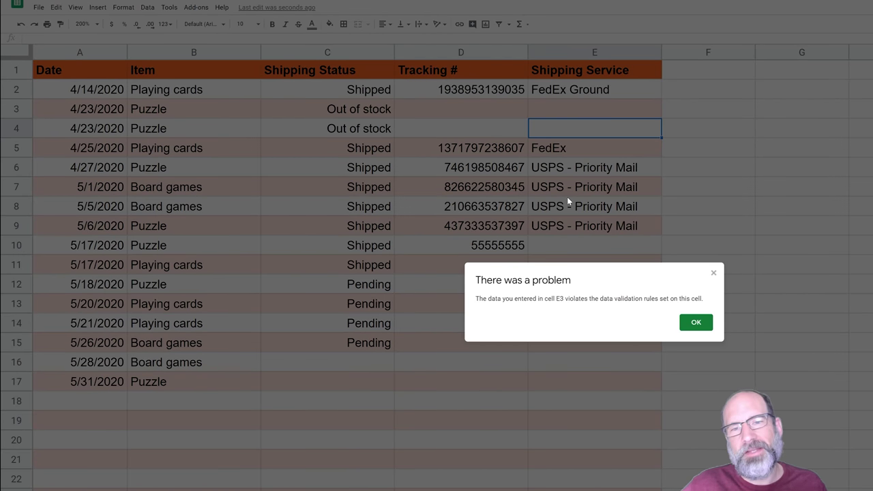
{"action": "left_click", "coordinate": [696, 323]}
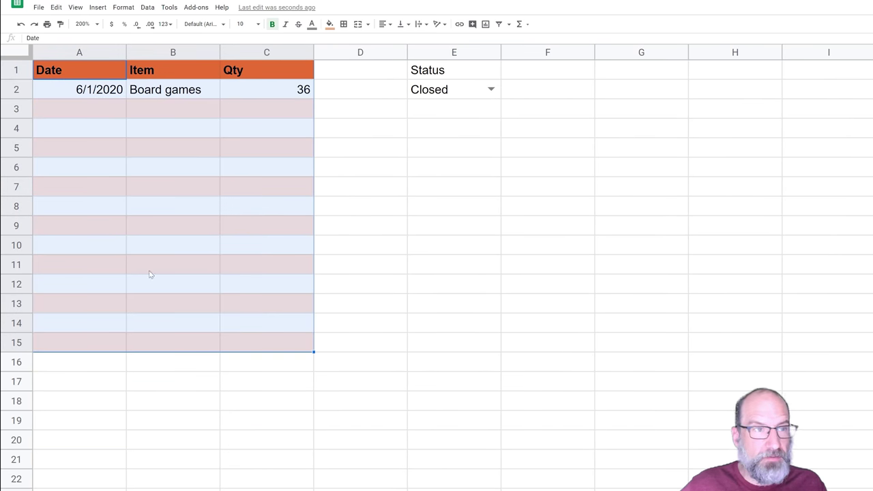
- Select the Date, Item and Qty entry range A2:C15
{"action": "left_click", "coordinate": [107, 152]}
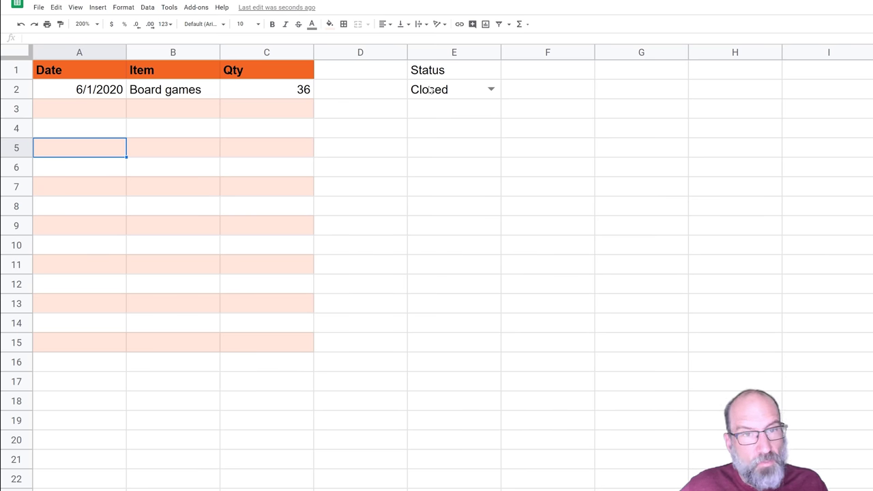
{"action": "left_click_drag", "start_coordinate": [79, 94], "coordinate": [239, 343]}
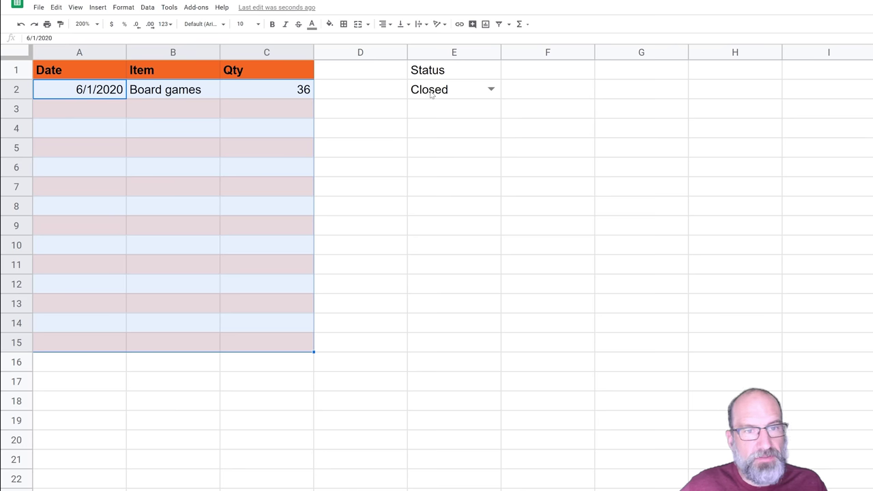
- Save a Reject-input validation on A2:C15 with custom formula =$E$2="Open"
{"action": "left_click", "coordinate": [147, 6]}
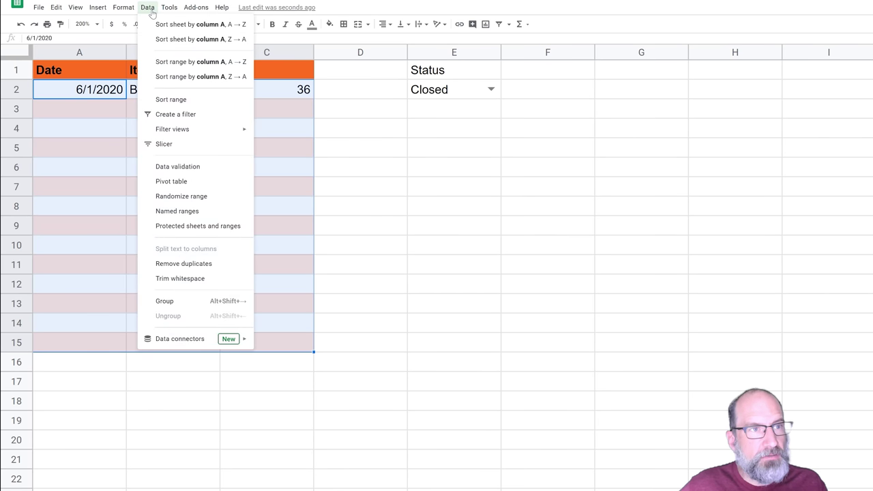
{"action": "left_click", "coordinate": [177, 167]}
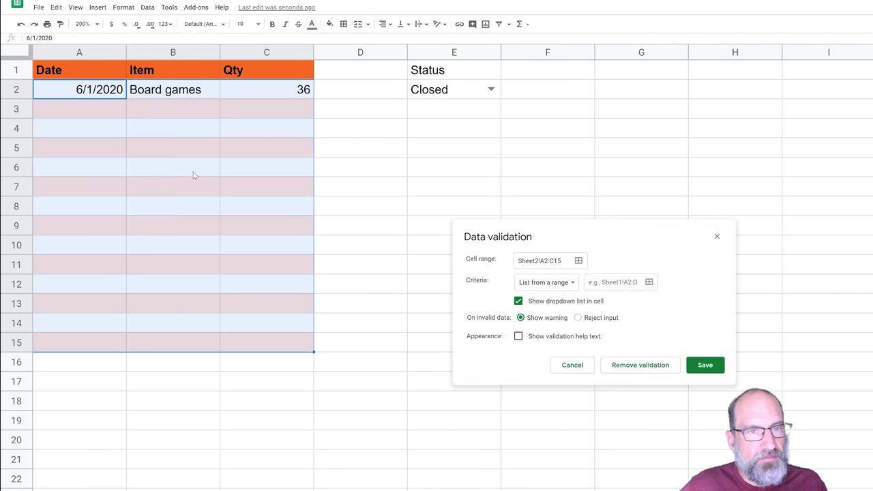
{"action": "left_click", "coordinate": [524, 286]}
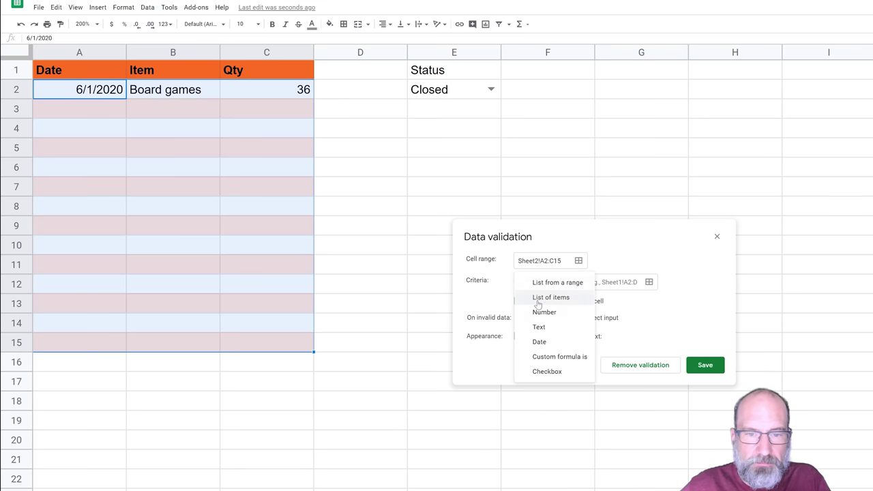
{"action": "left_click", "coordinate": [550, 357]}
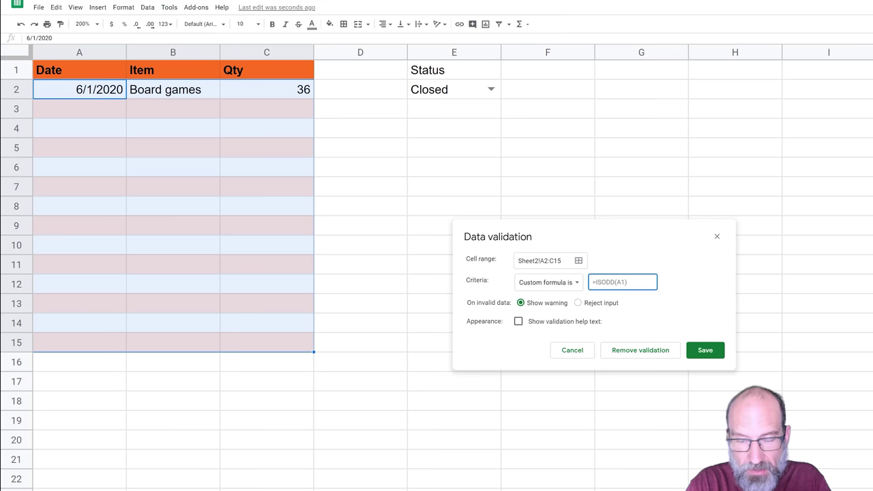
{"action": "type", "text": "="}
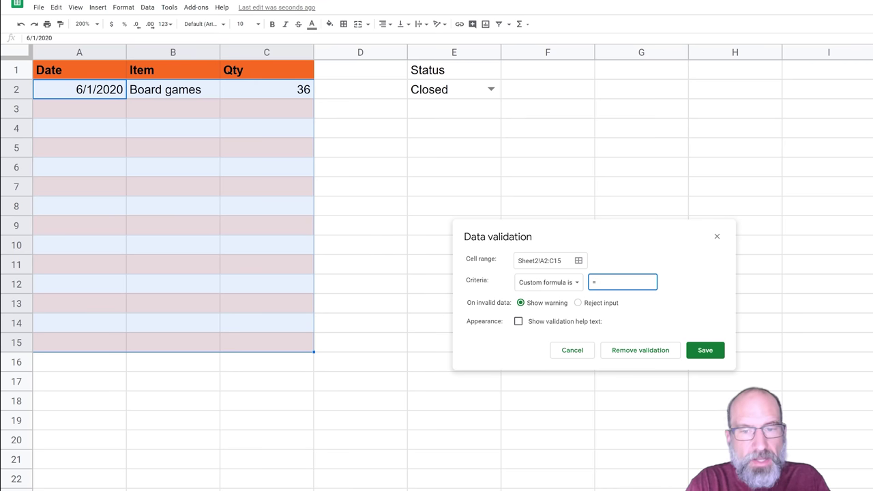
{"action": "type", "text": "$"}
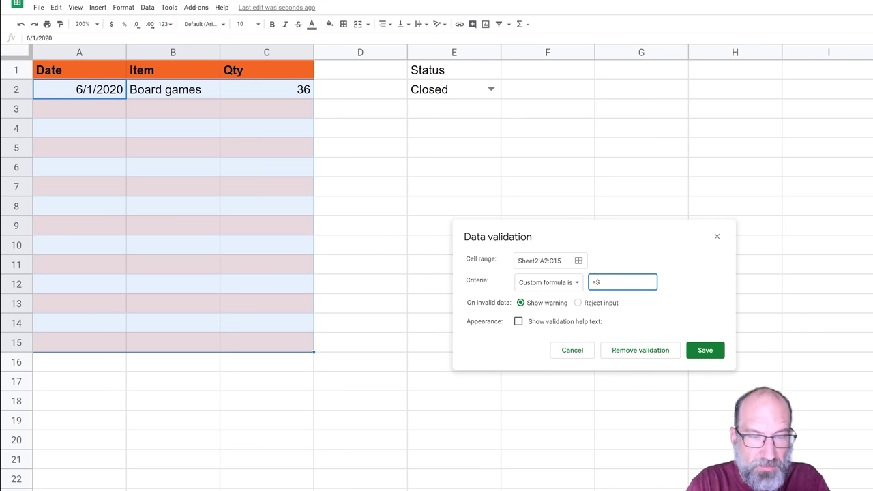
{"action": "type", "text": "E"}
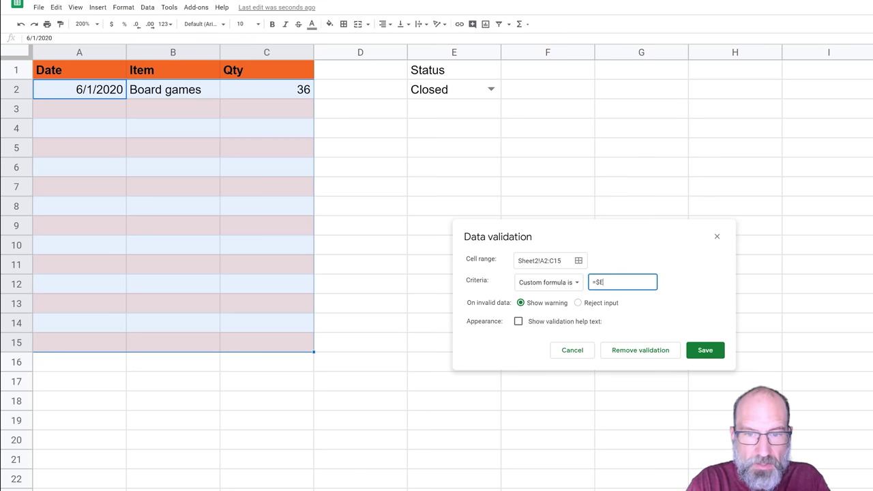
{"action": "type", "text": "$"}
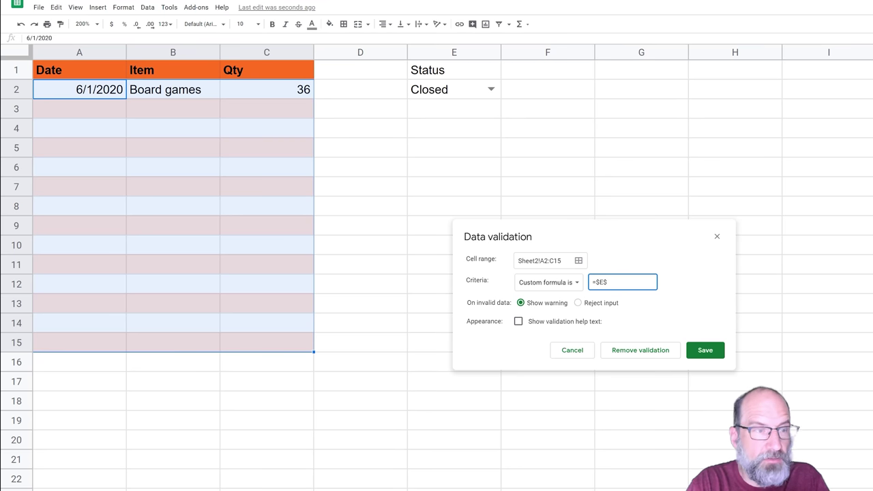
{"action": "type", "text": "2"}
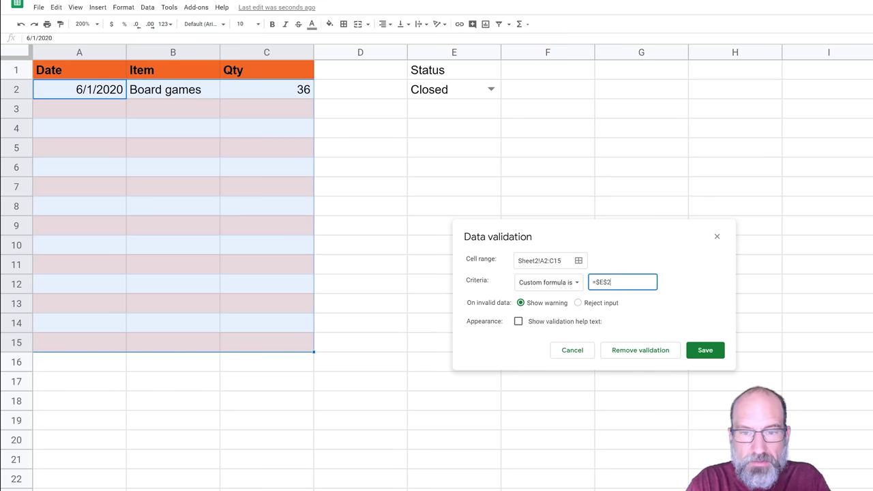
{"action": "type", "text": "="}
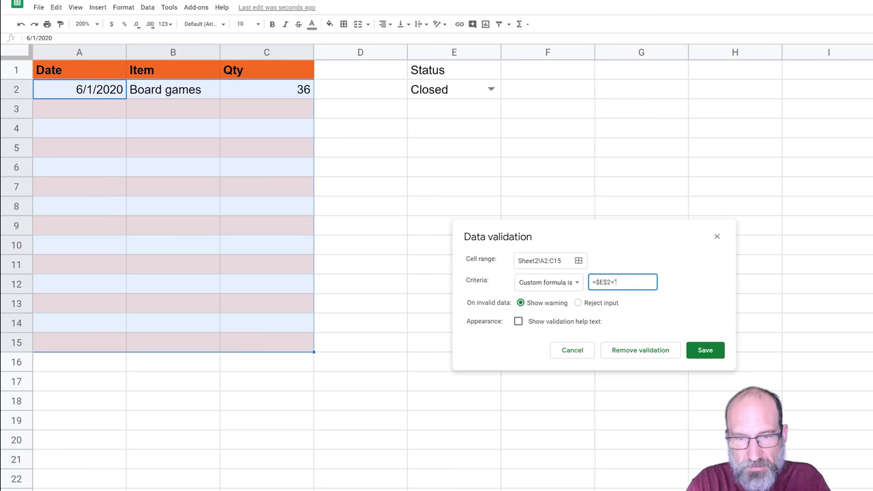
{"action": "type", "text": "\"Open\""}
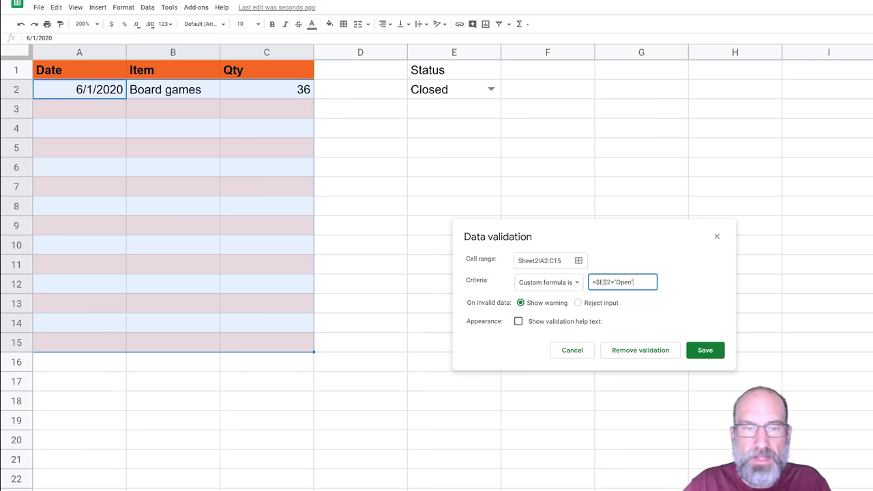
{"action": "left_click", "coordinate": [577, 303]}
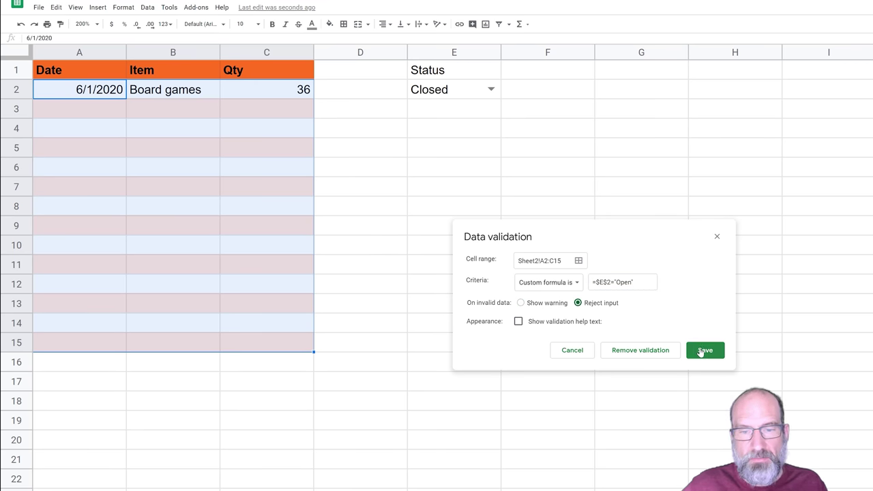
{"action": "left_click", "coordinate": [701, 351]}
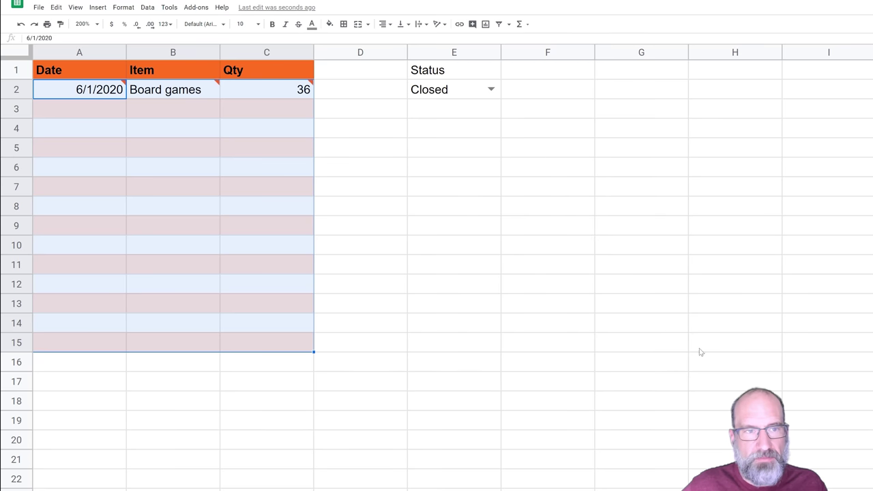
{"action": "mouse_move", "coordinate": [307, 96]}
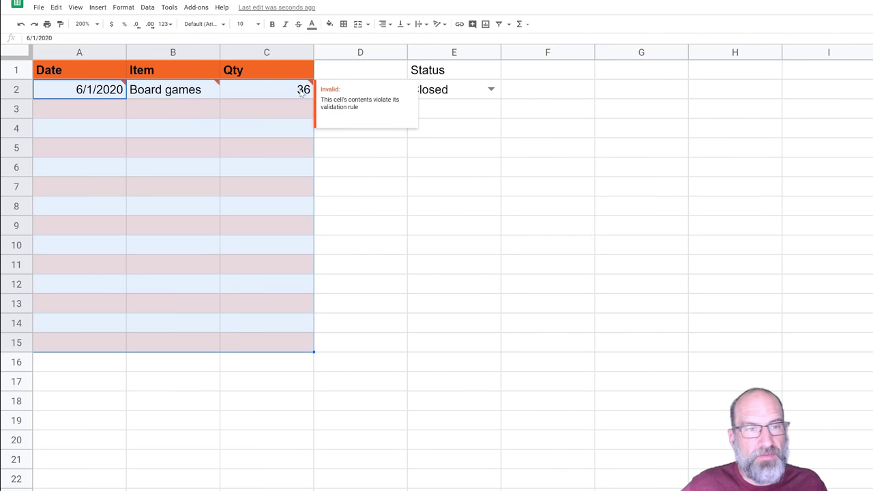
- Try entering 5 in C3 and dismiss the validation error
{"action": "left_click", "coordinate": [288, 116]}
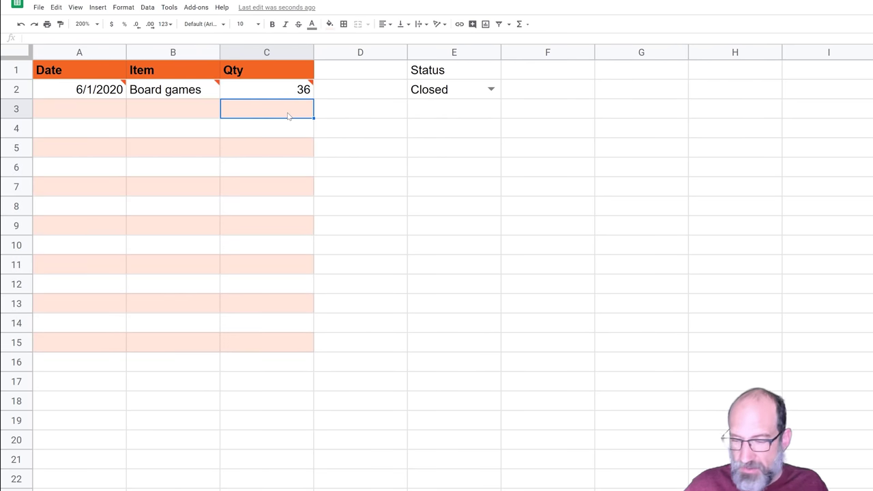
{"action": "type", "text": "5"}
{"action": "key", "text": "Return"}
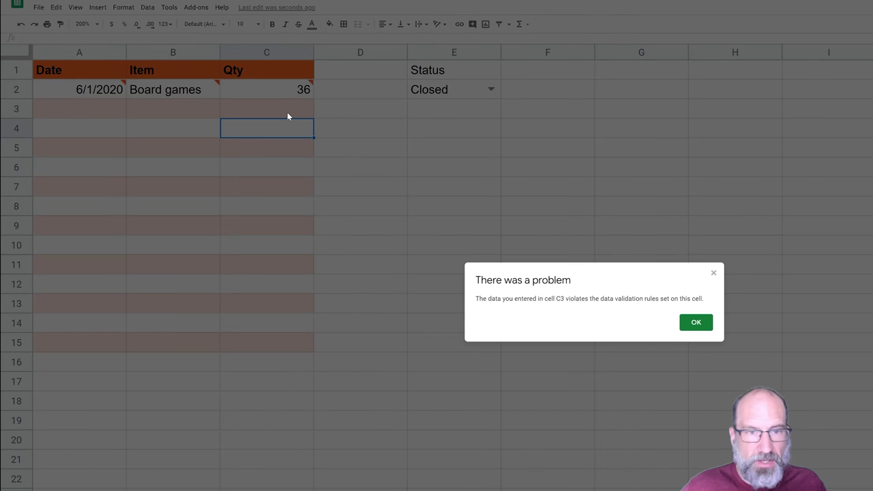
{"action": "left_click", "coordinate": [695, 322]}
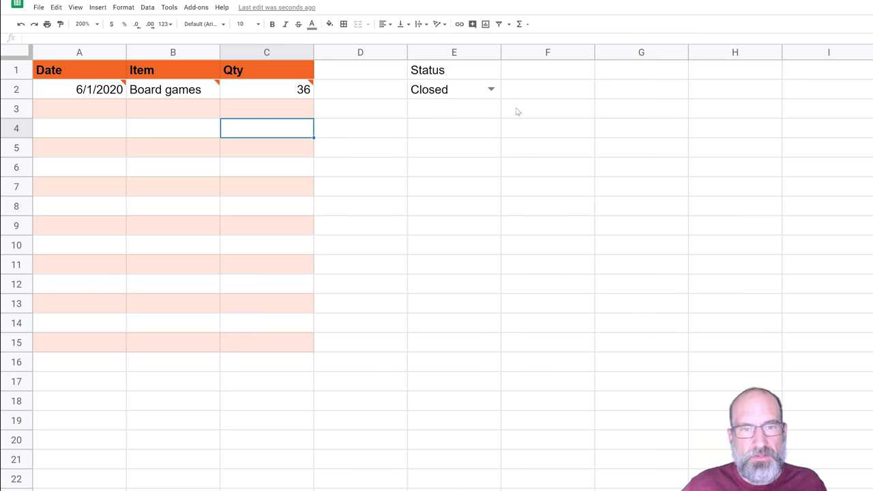
- Set the E2 Status to Open, then enter 99 in C5
{"action": "left_click", "coordinate": [491, 89]}
{"action": "left_click", "coordinate": [463, 122]}
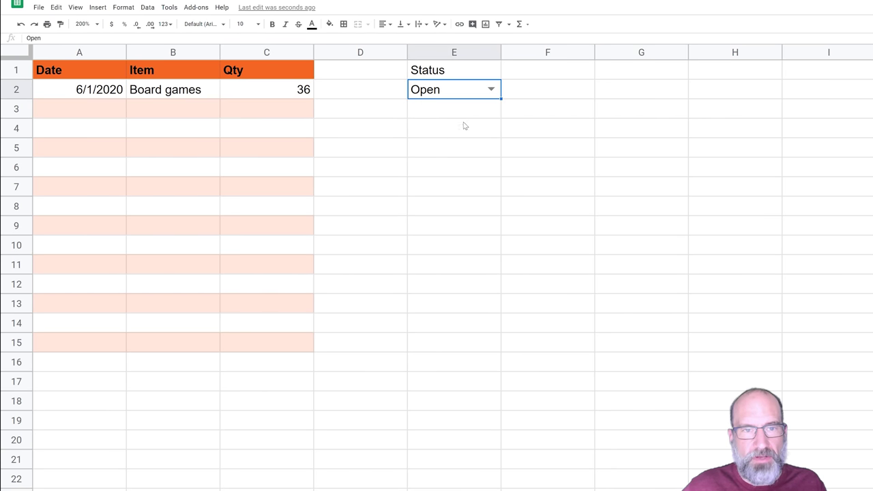
{"action": "left_click", "coordinate": [257, 146]}
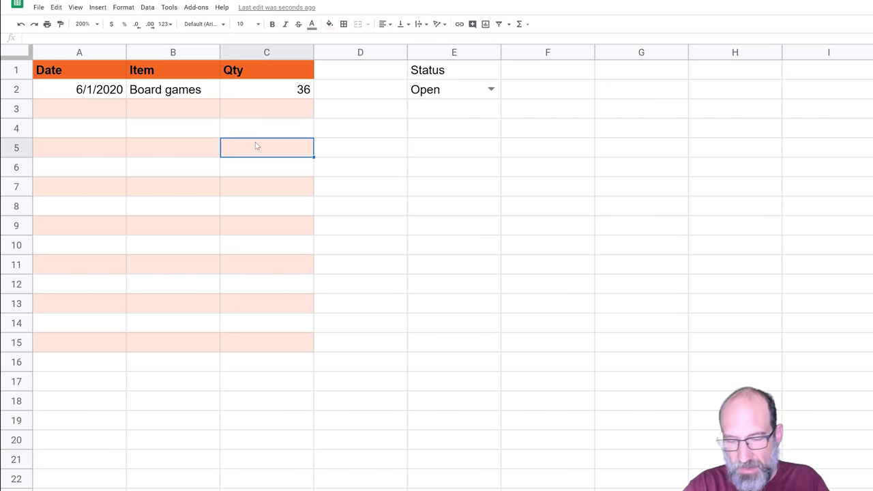
{"action": "key", "text": "Return"}
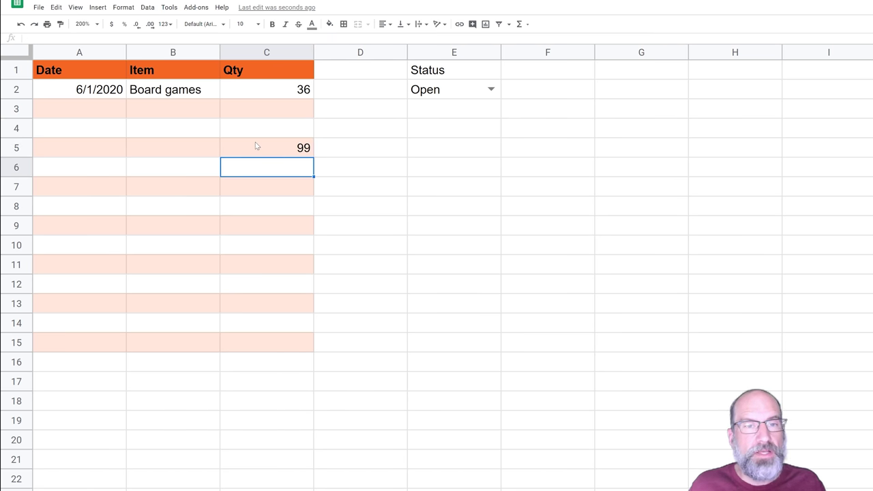
{"action": "left_click", "coordinate": [427, 95]}
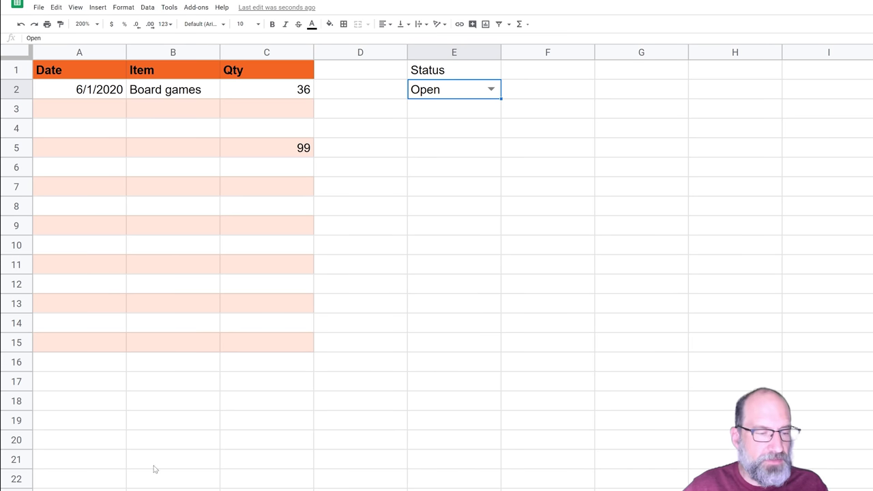
- Return to Sheet1 and clear tracking number 55555555 from D10
{"action": "left_click", "coordinate": [232, 488]}
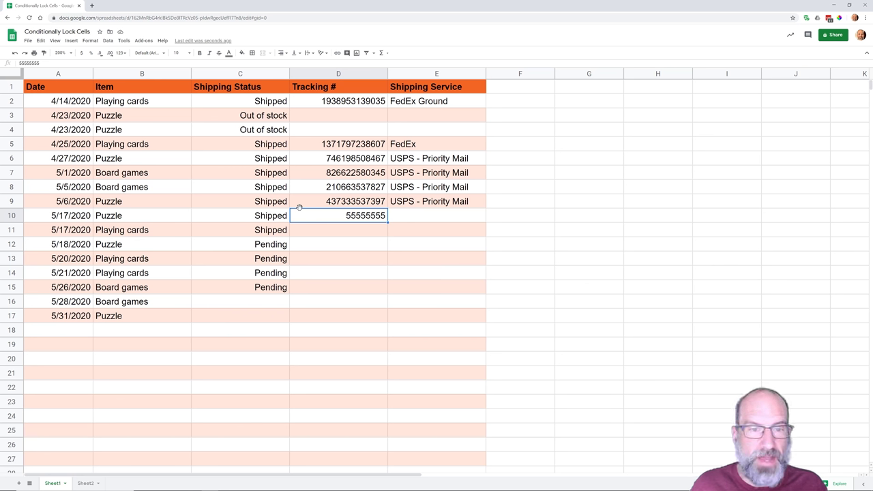
{"action": "right_click", "coordinate": [306, 213]}
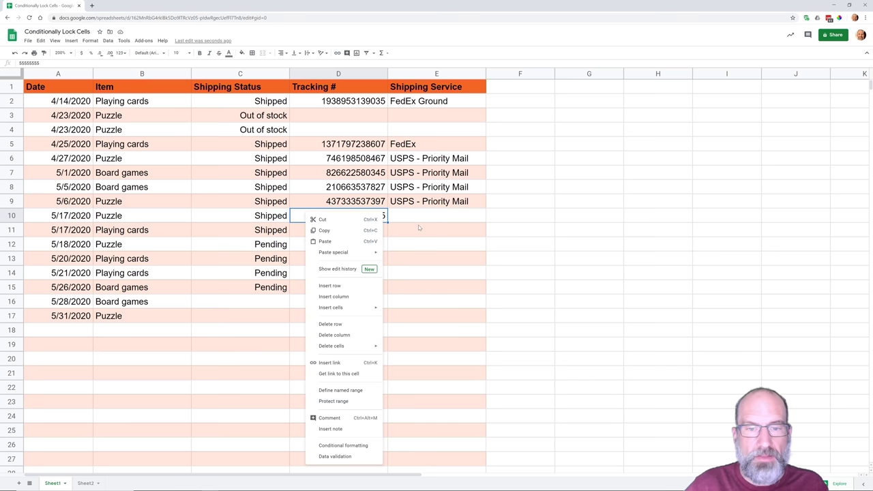
{"action": "left_click", "coordinate": [419, 228]}
{"action": "left_click", "coordinate": [381, 220]}
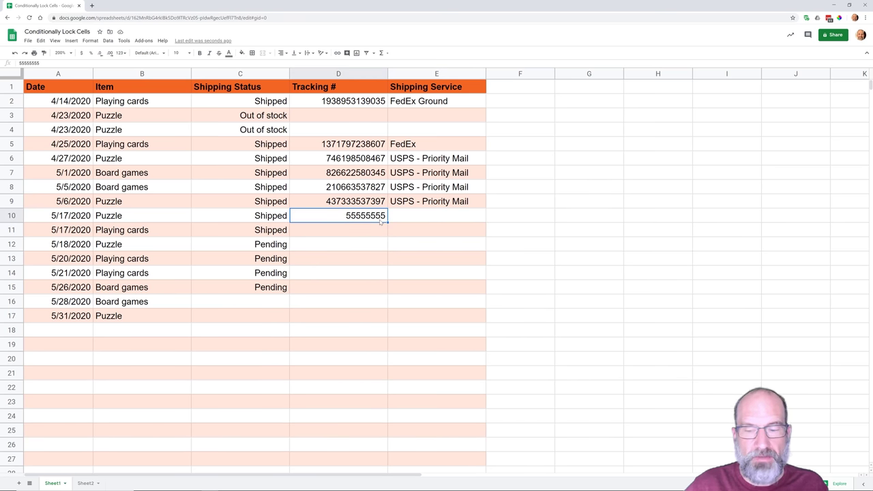
{"action": "key", "text": "Delete"}
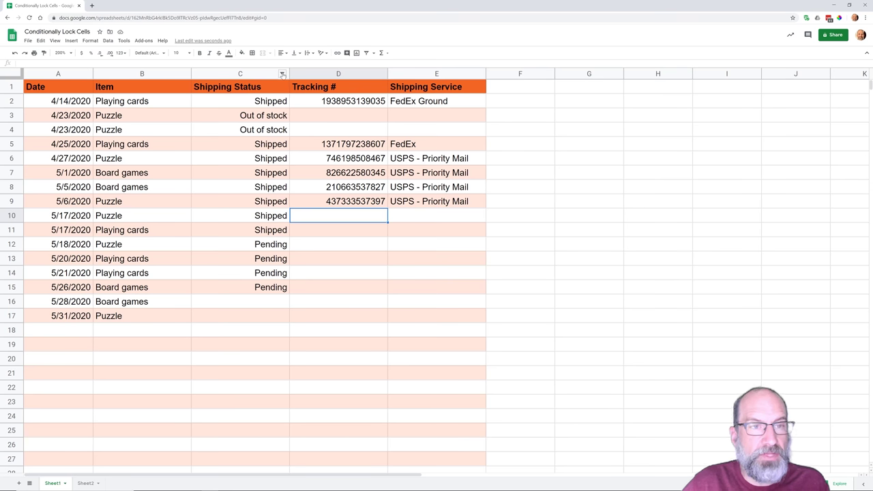
- Try sorting the whole sheet by Shipping Status, then undo it because the header row moved
{"action": "left_click", "coordinate": [282, 75]}
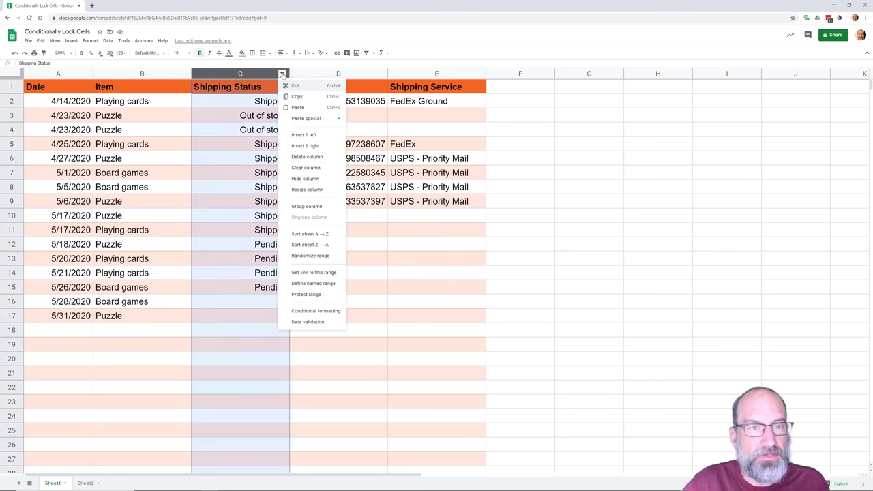
{"action": "left_click", "coordinate": [310, 236]}
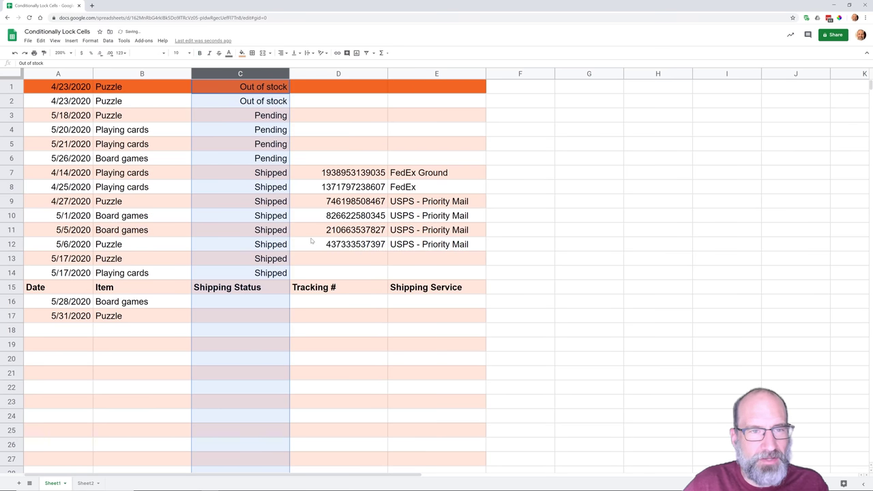
{"action": "left_click", "coordinate": [15, 53]}
- Sort columns A–E by Shipping Status A→Z, treating row 1 as a header row
{"action": "left_click_drag", "start_coordinate": [38, 75], "coordinate": [479, 74]}
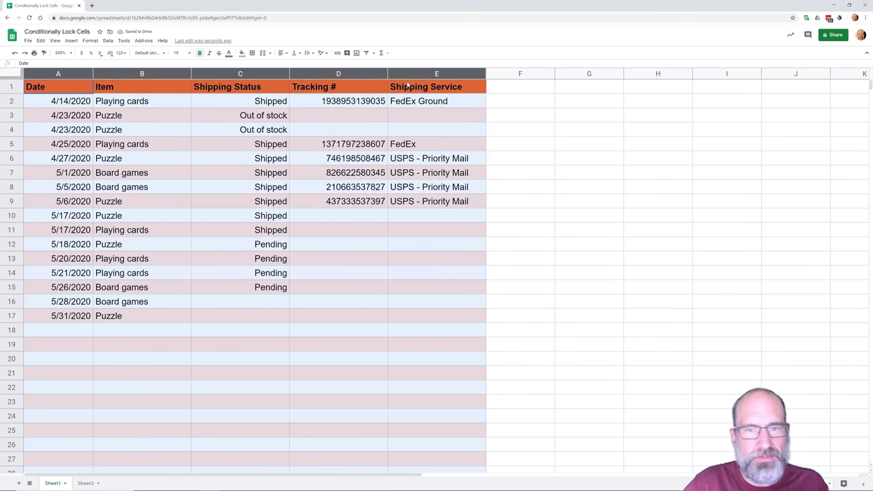
{"action": "left_click", "coordinate": [107, 41]}
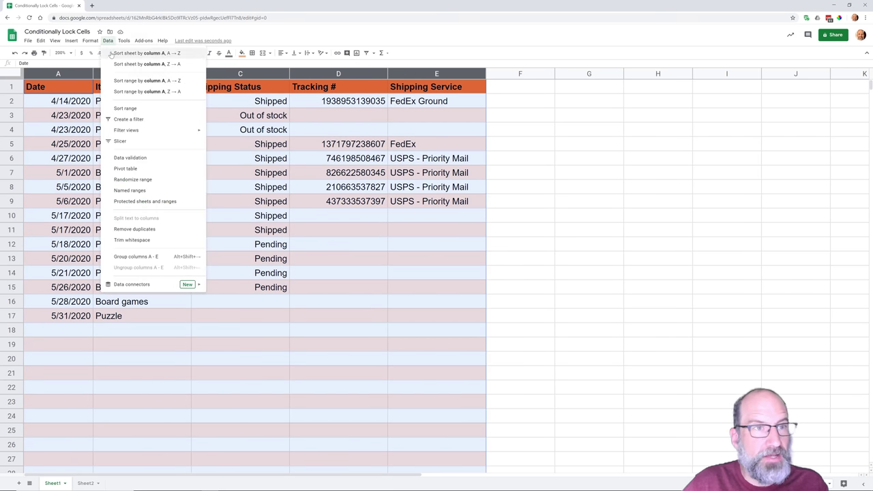
{"action": "left_click", "coordinate": [124, 109]}
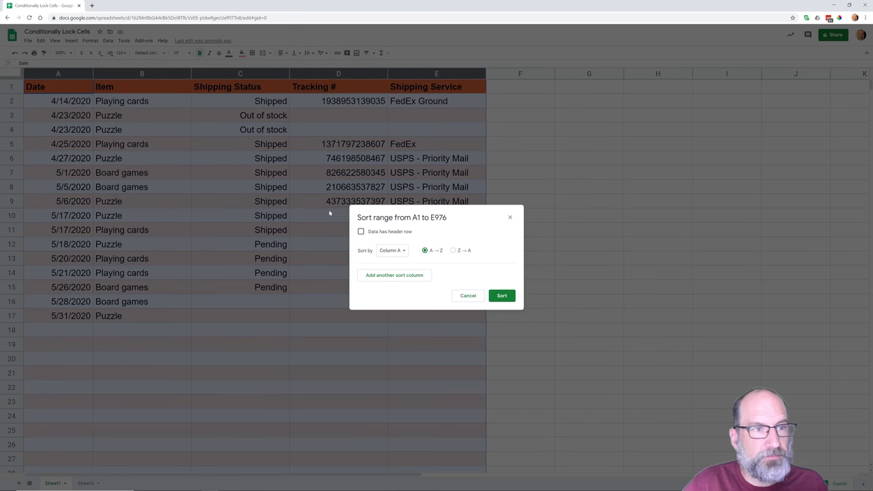
{"action": "left_click", "coordinate": [388, 232]}
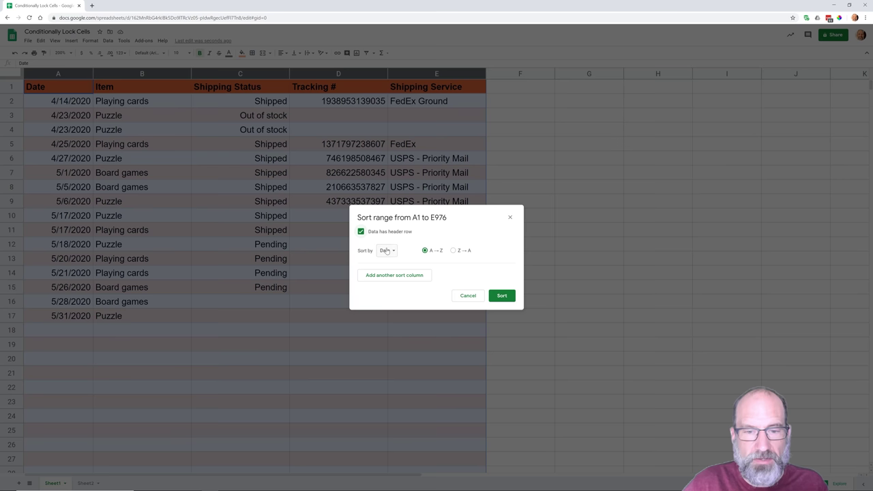
{"action": "left_click", "coordinate": [386, 250]}
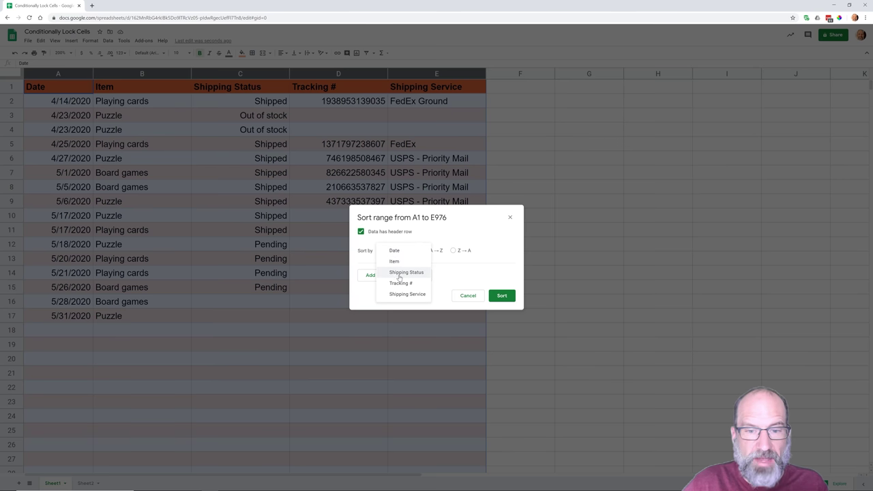
{"action": "left_click", "coordinate": [402, 272]}
{"action": "left_click", "coordinate": [502, 295]}
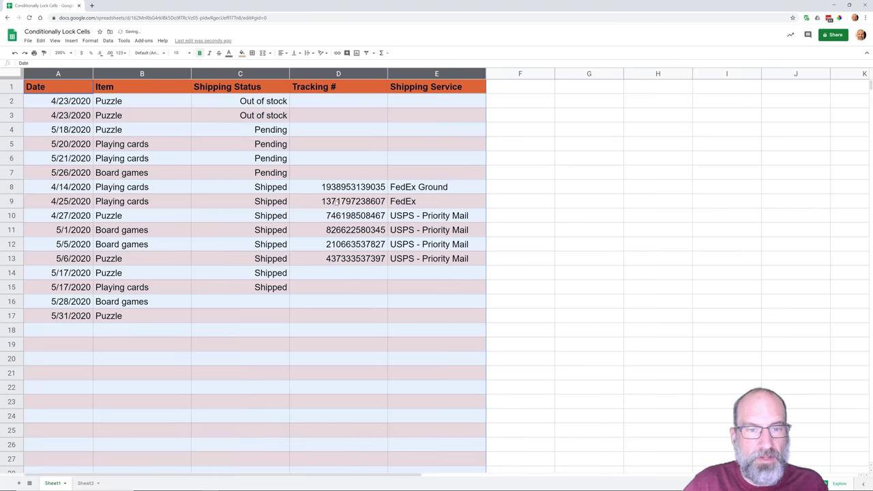
- Check the sorted Shipped rows and select their tracking numbers
{"action": "left_click", "coordinate": [265, 190]}
{"action": "left_click", "coordinate": [268, 201]}
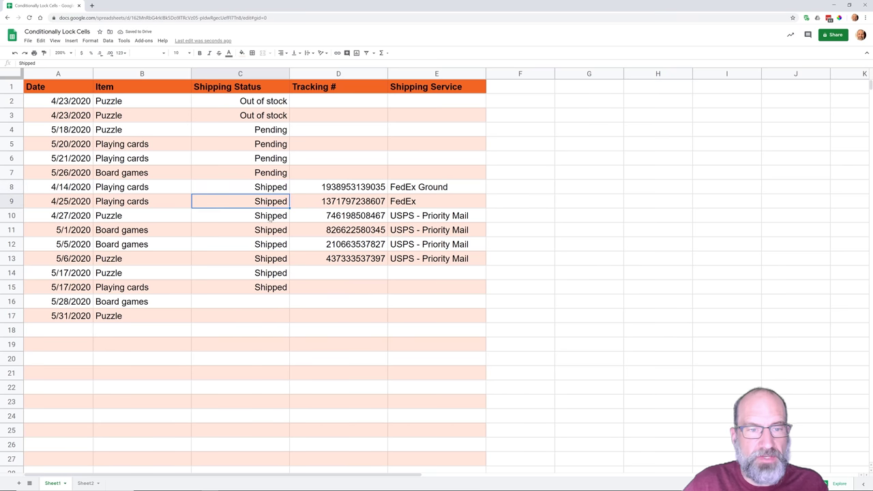
{"action": "left_click", "coordinate": [270, 215]}
{"action": "left_click", "coordinate": [274, 230]}
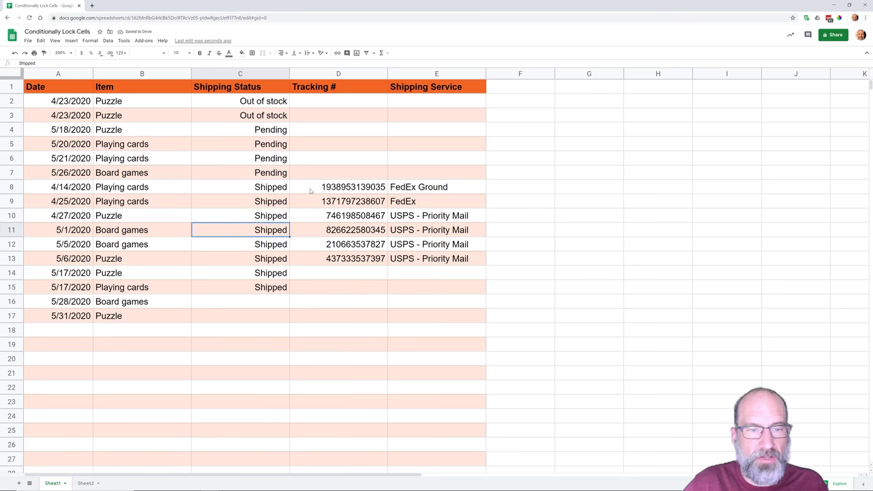
{"action": "left_click_drag", "start_coordinate": [308, 189], "coordinate": [312, 286]}
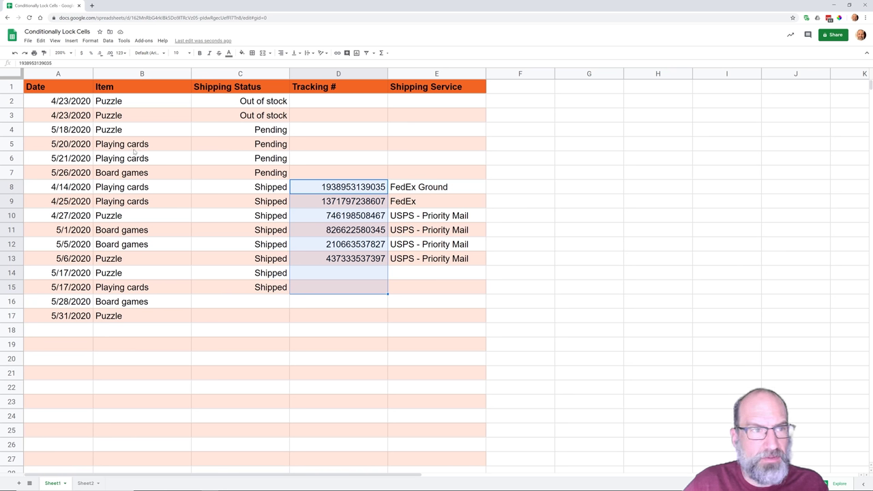
- Create a filter on the shipping log's header row
{"action": "left_click", "coordinate": [50, 86]}
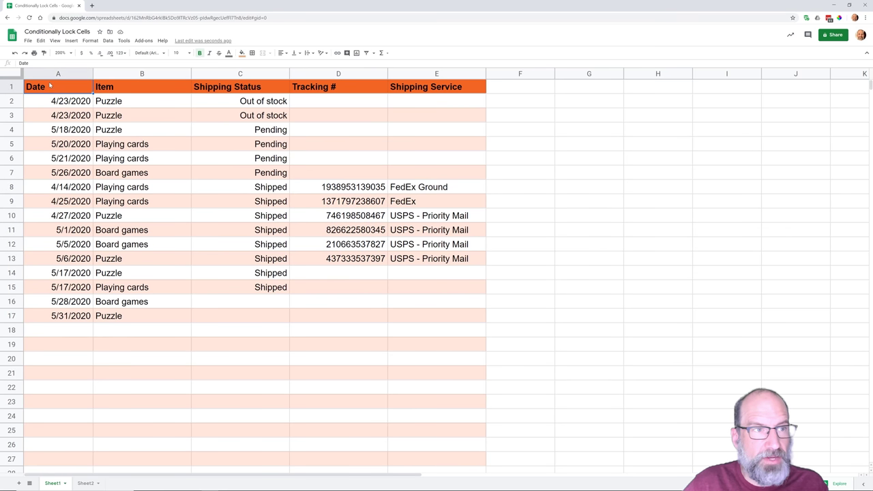
{"action": "left_click", "coordinate": [108, 41]}
{"action": "left_click", "coordinate": [130, 91]}
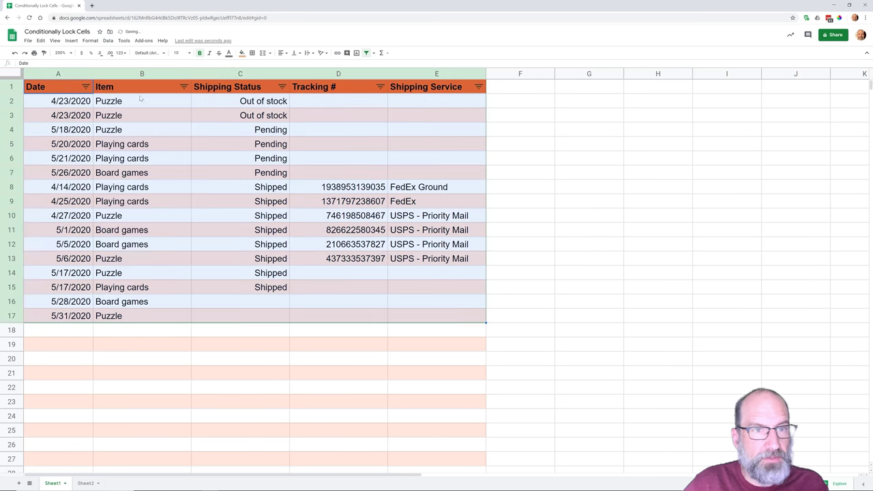
- Filter Shipping Status to show only Shipped rows, hiding blank and Pending ones
{"action": "left_click", "coordinate": [282, 87]}
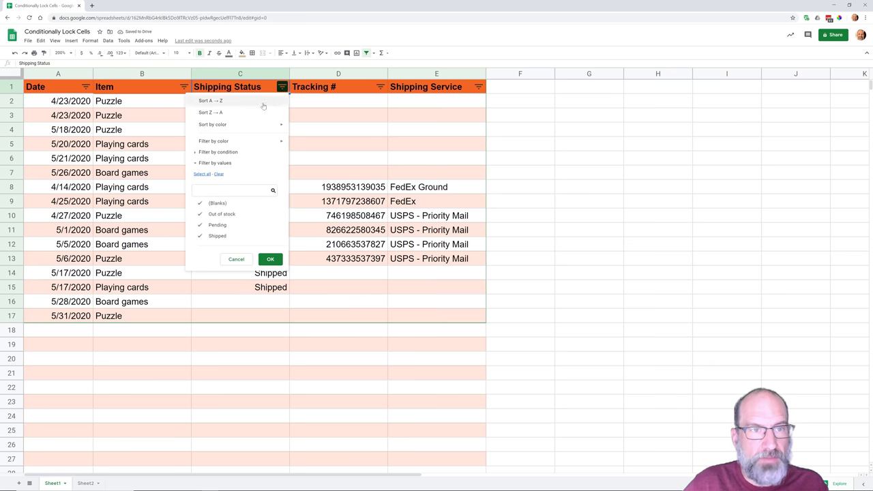
{"action": "left_click", "coordinate": [213, 204]}
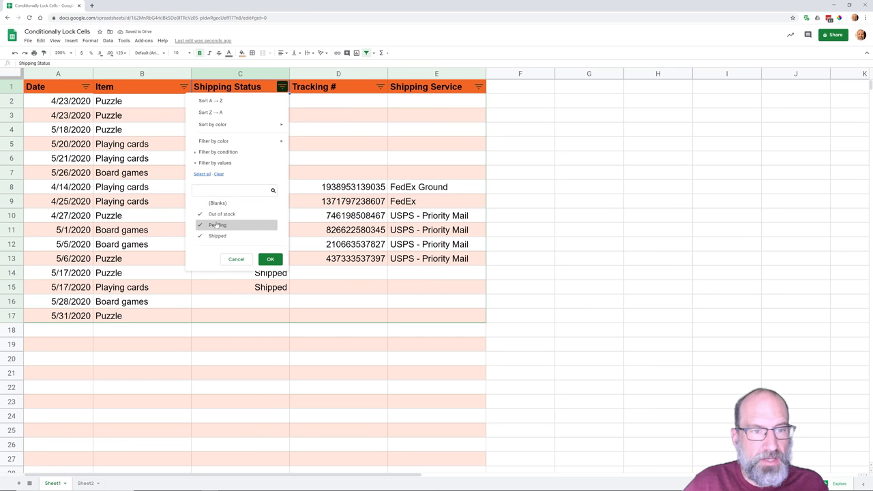
{"action": "left_click", "coordinate": [216, 226]}
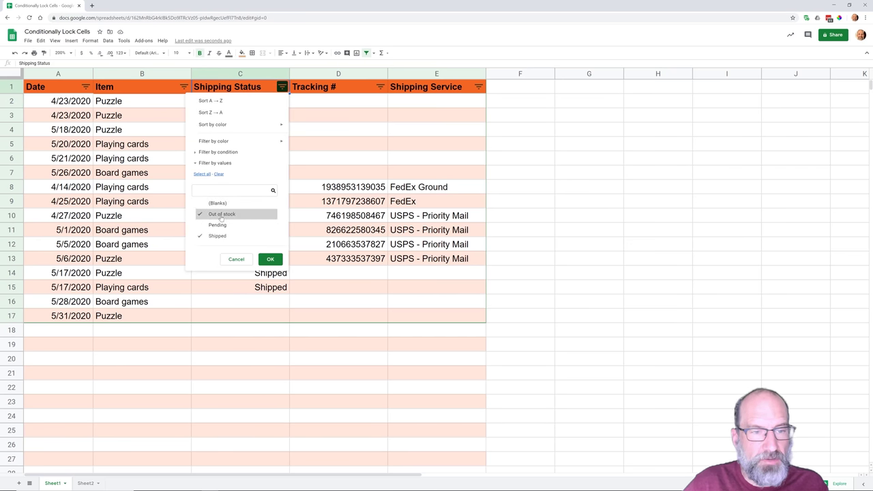
{"action": "left_click", "coordinate": [270, 259]}
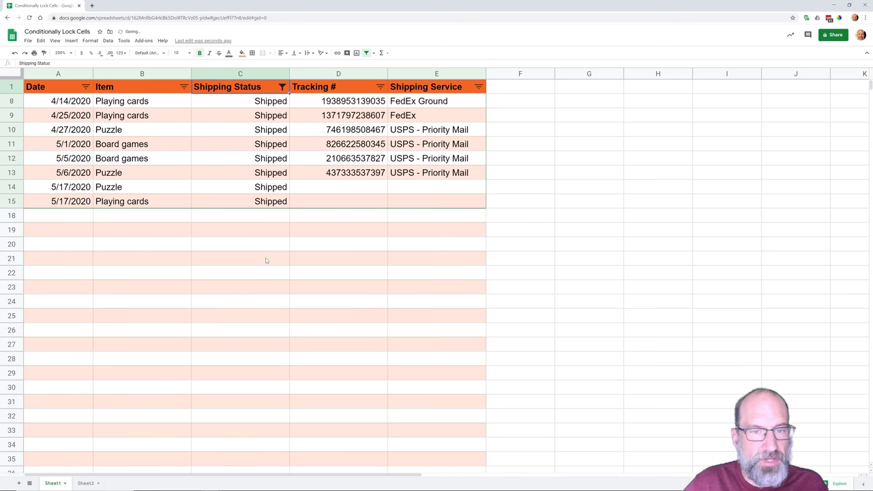
{"action": "left_click", "coordinate": [326, 187]}
{"action": "left_click", "coordinate": [339, 201]}
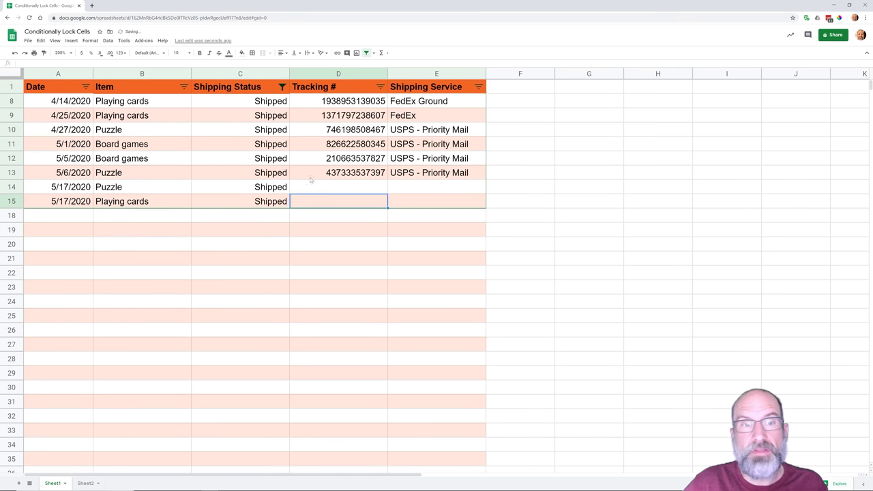
- Reset the Shipping Status filter to Select all so every row shows again
{"action": "left_click", "coordinate": [281, 87]}
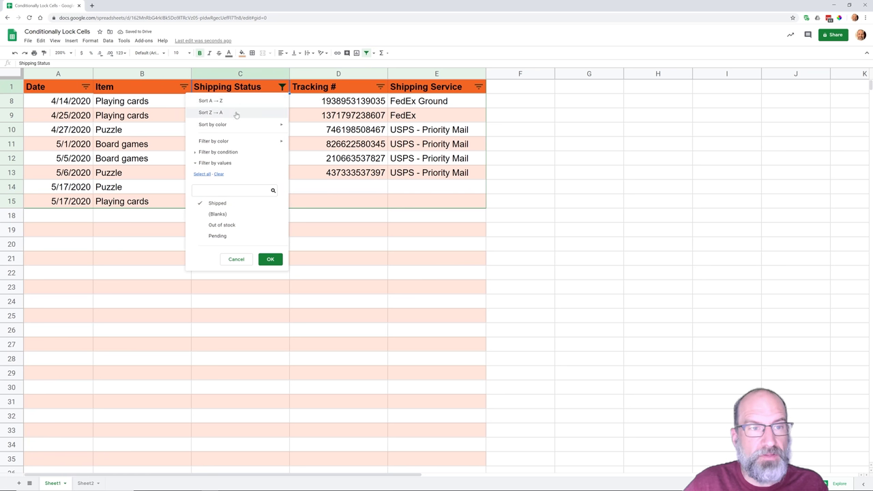
{"action": "left_click", "coordinate": [219, 174]}
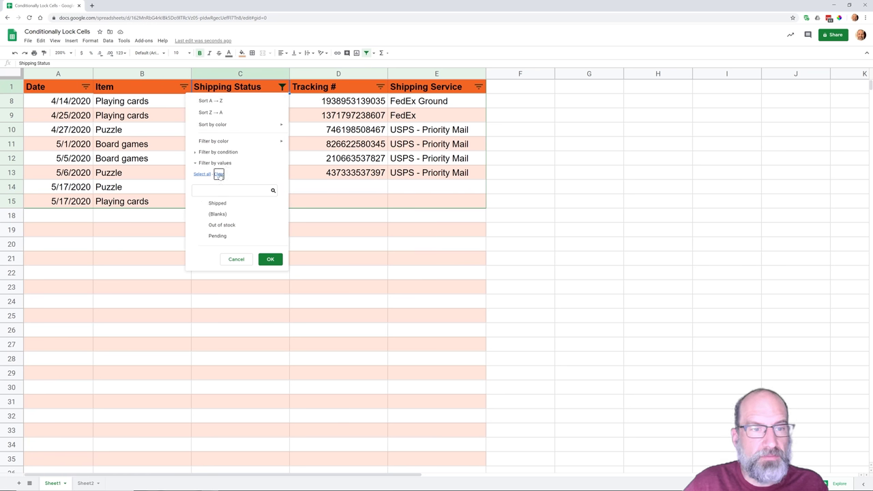
{"action": "left_click", "coordinate": [201, 174]}
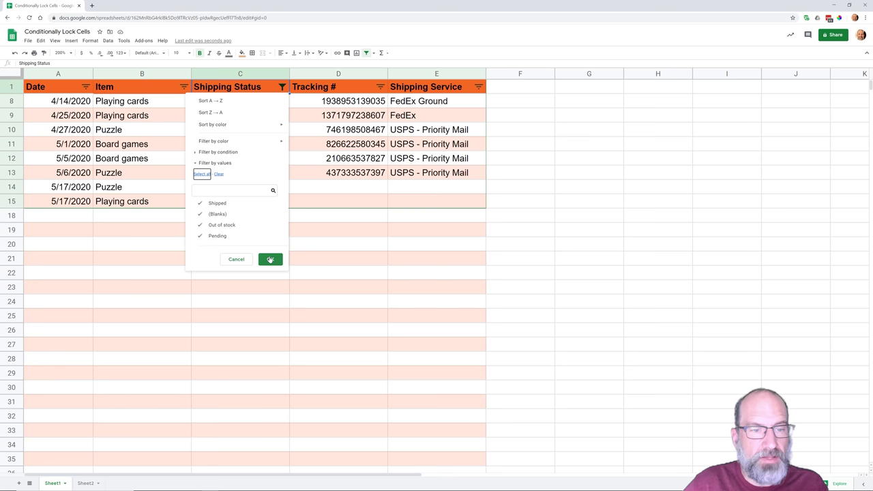
{"action": "left_click", "coordinate": [270, 259]}
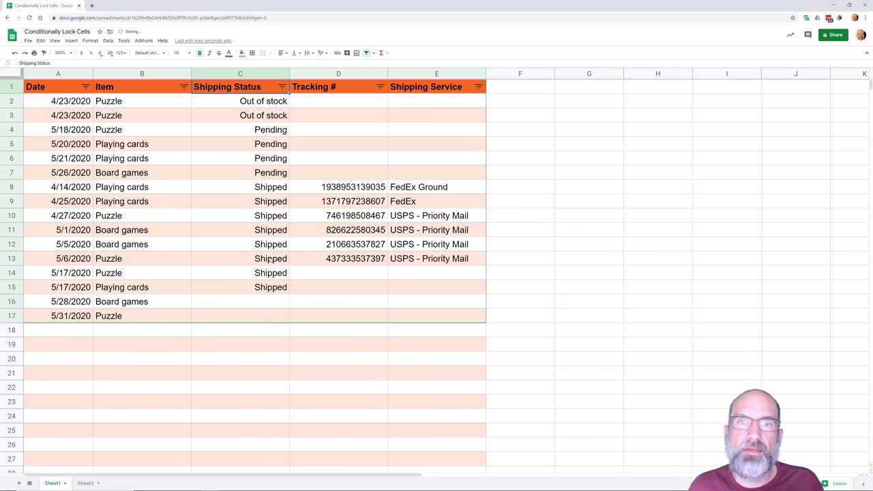